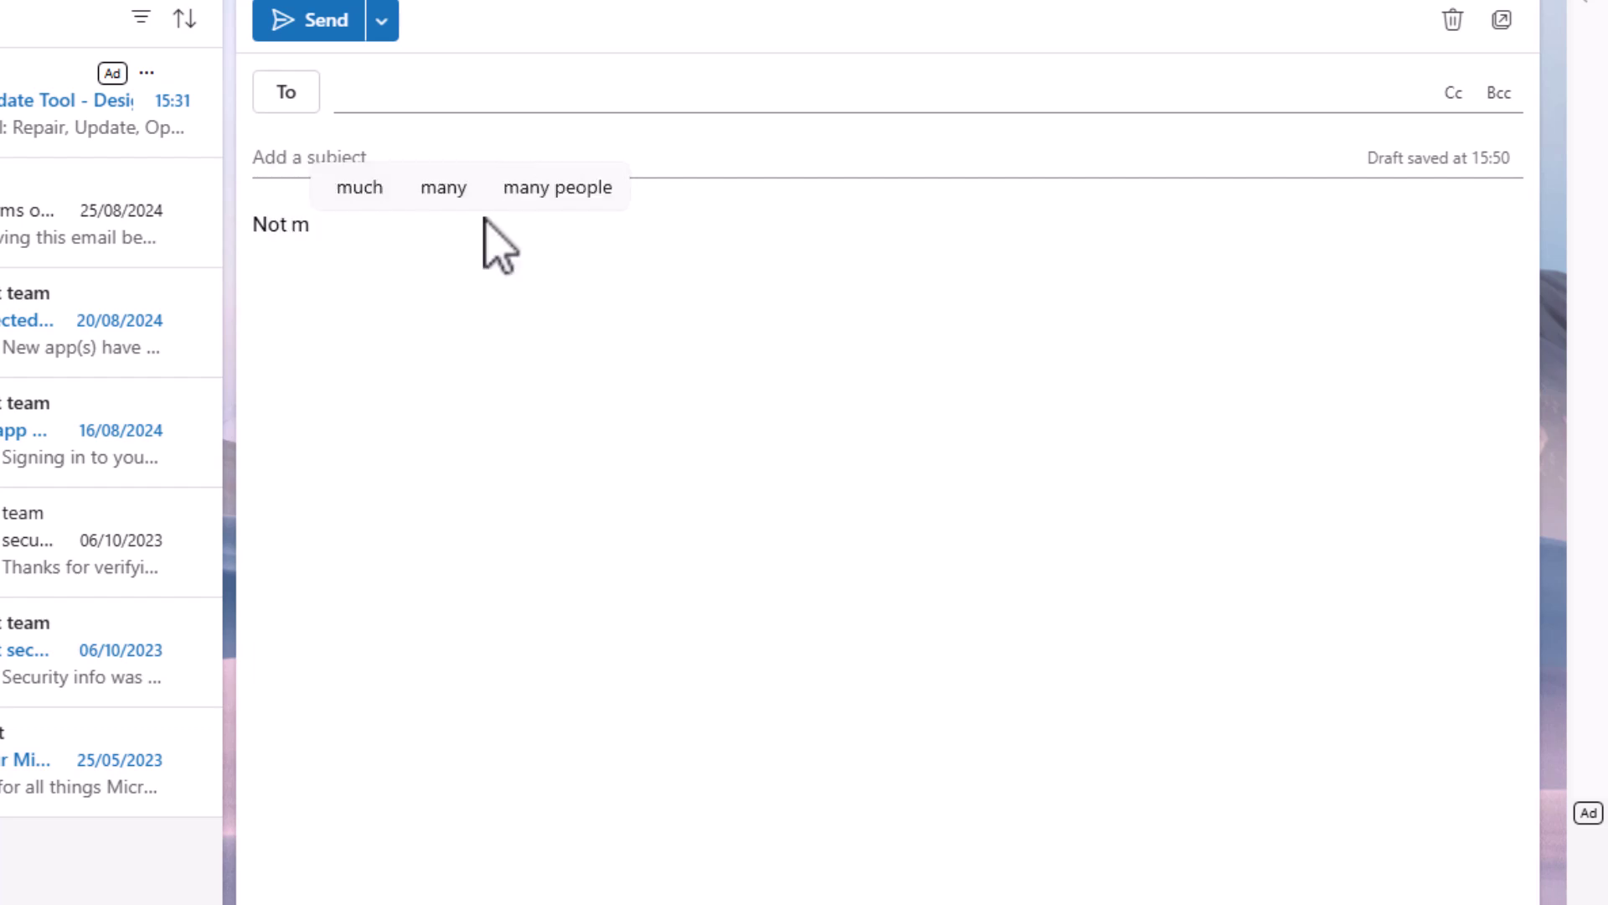
Build the body text from the suggested words many people, about, this, great and feature
left_click(557, 193)
type("any people a")
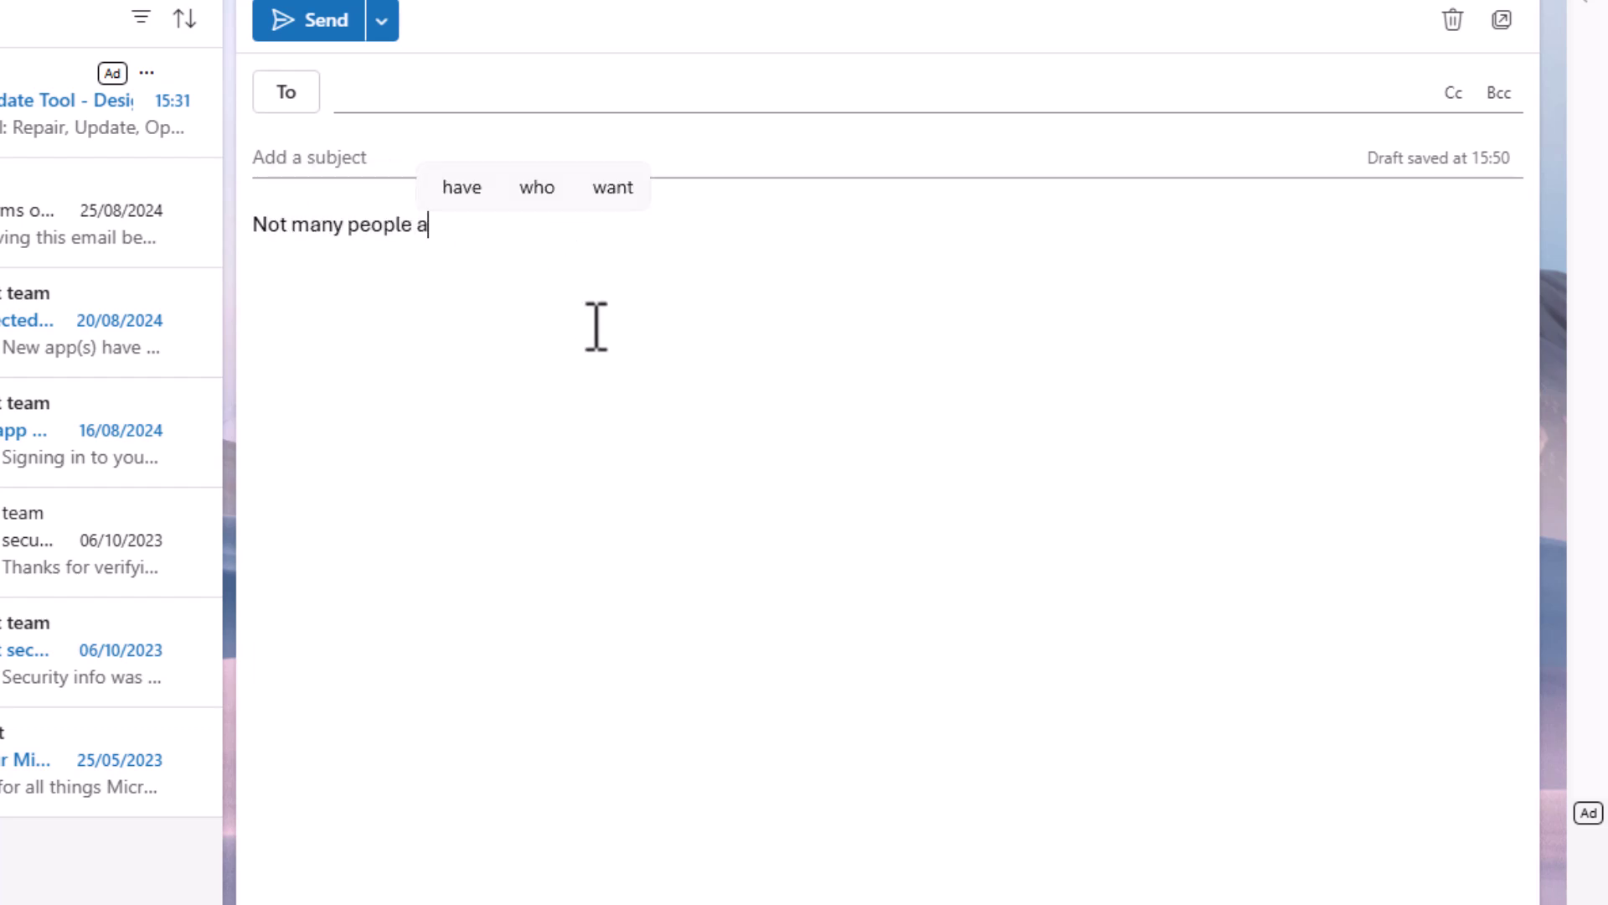
type("b")
left_click(488, 186)
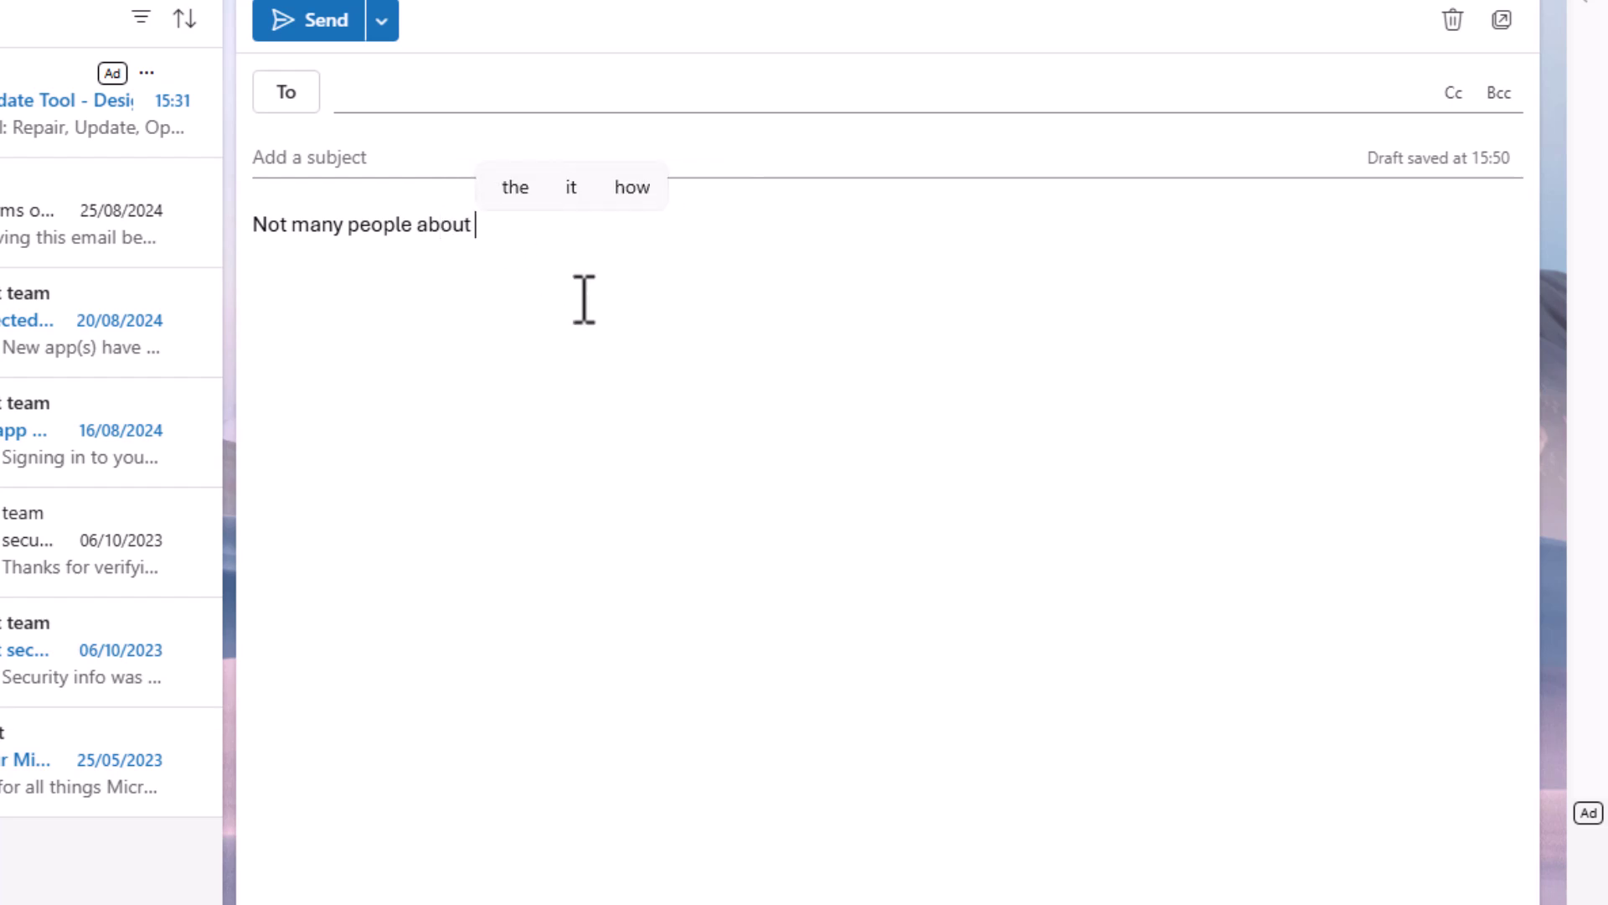
type("thi")
left_click(553, 191)
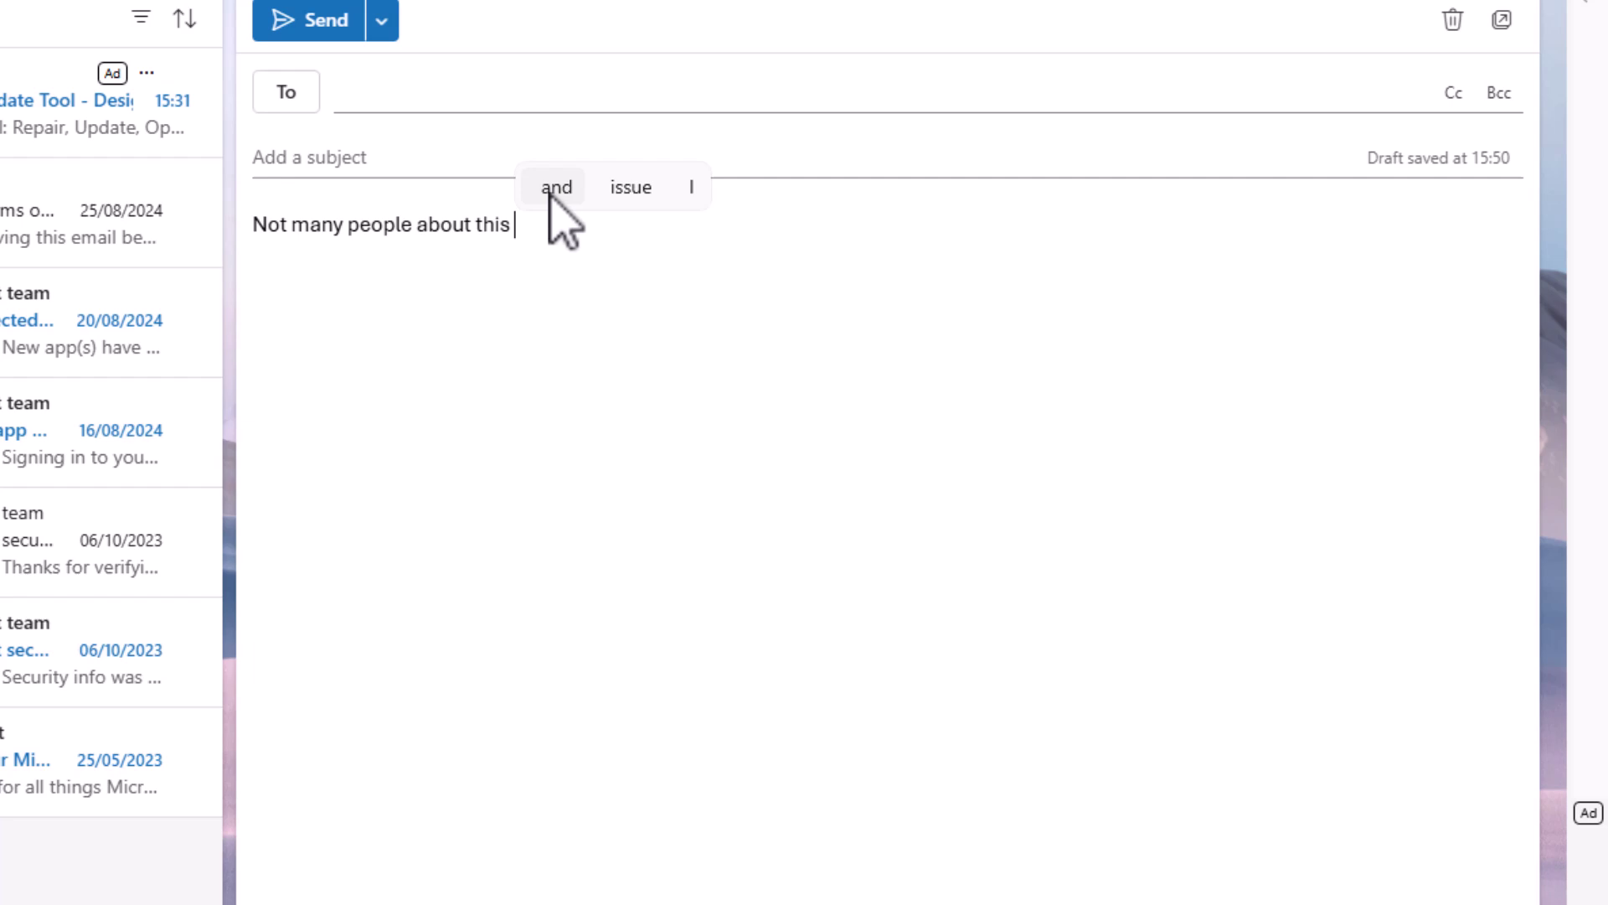
type("gr")
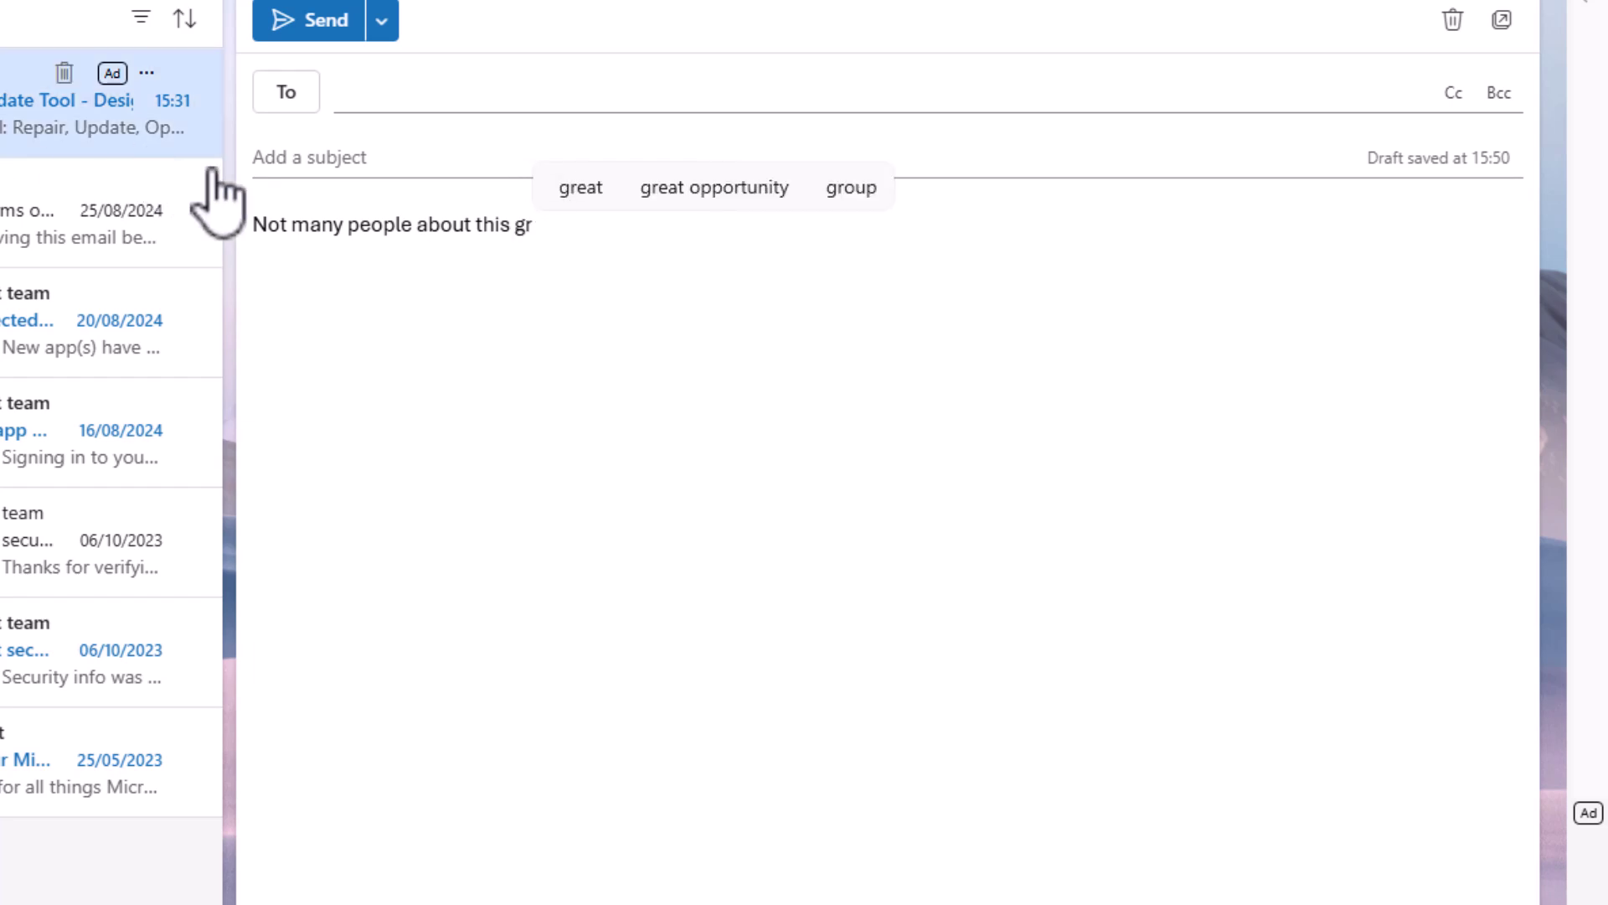
left_click(578, 190)
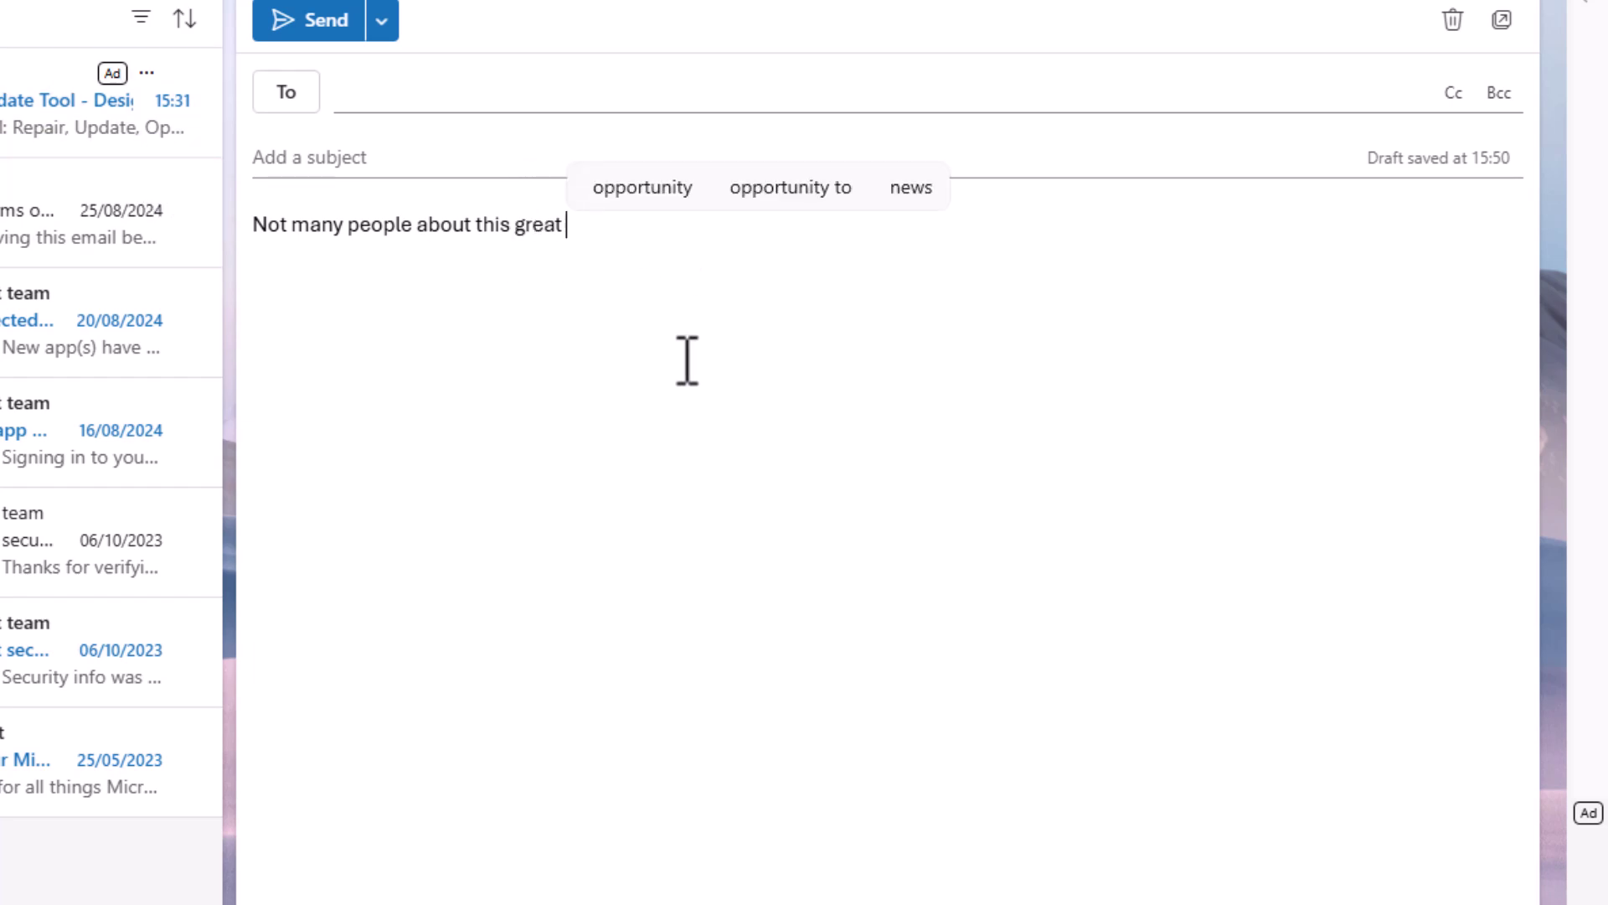
type("th")
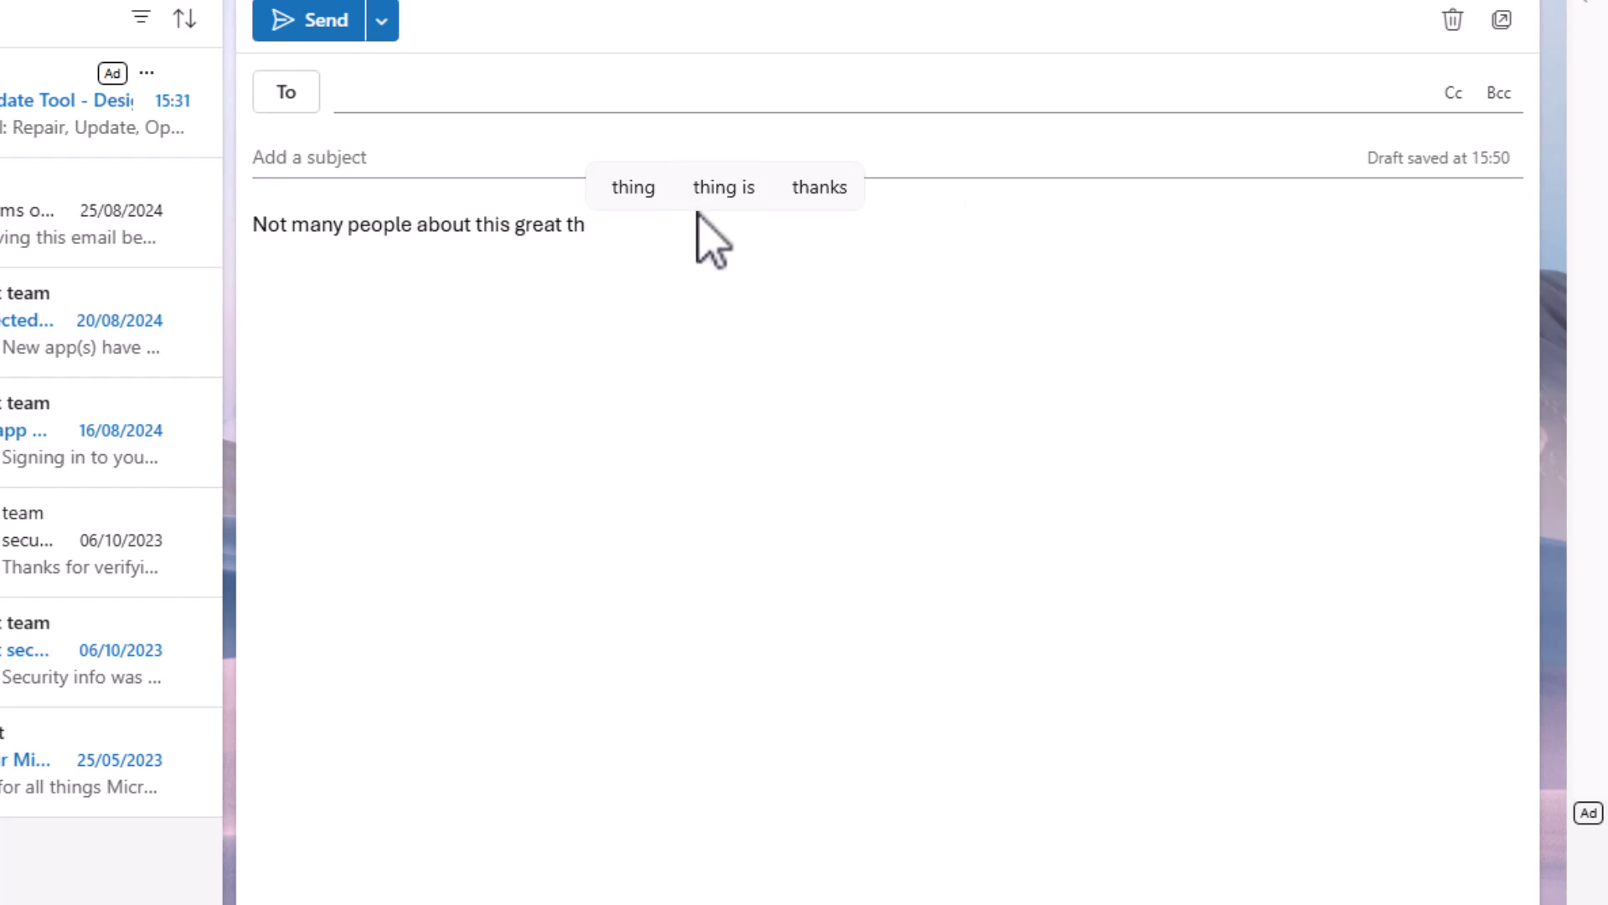
type("is")
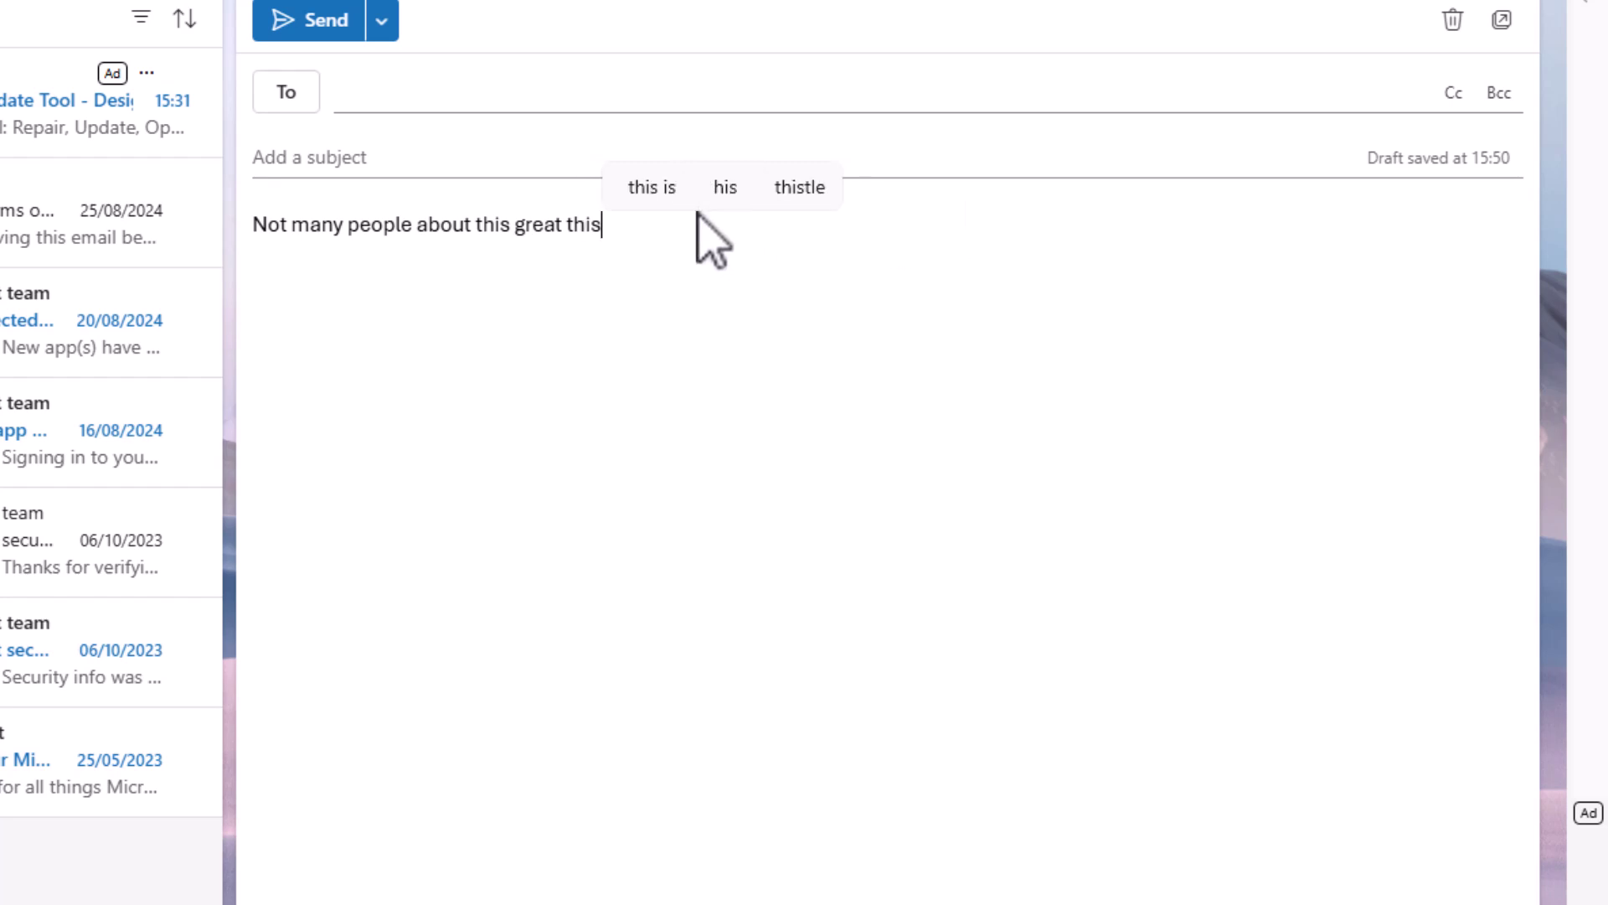
type(" fe")
left_click(784, 194)
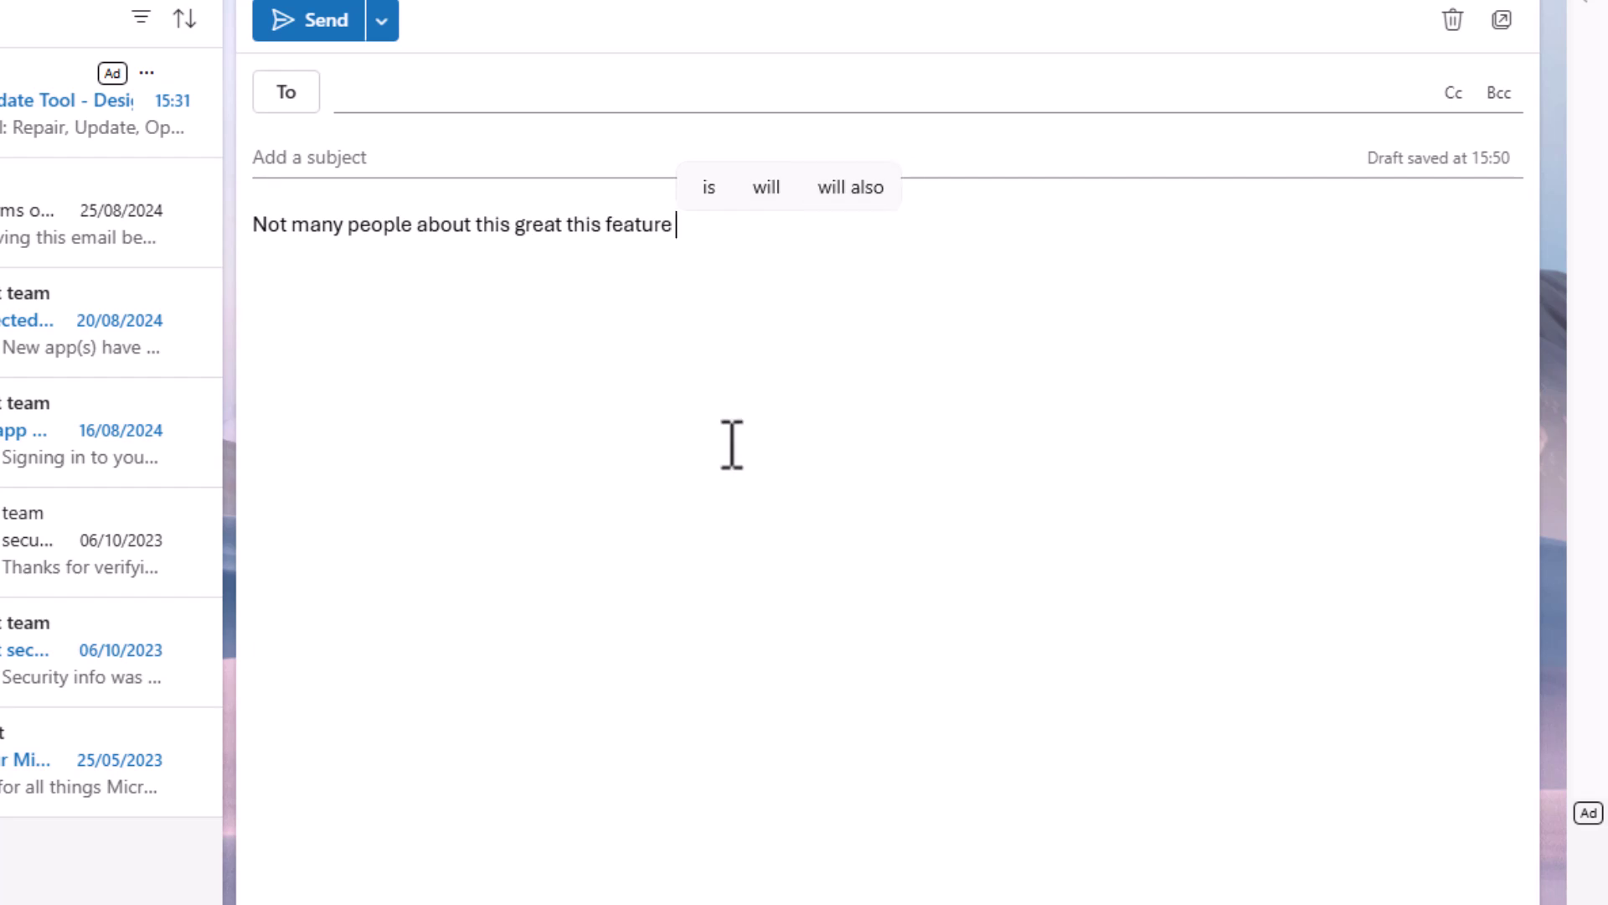
In Notepad, write 'This is a great feature' using the 'This is' suggestion
left_click(963, 900)
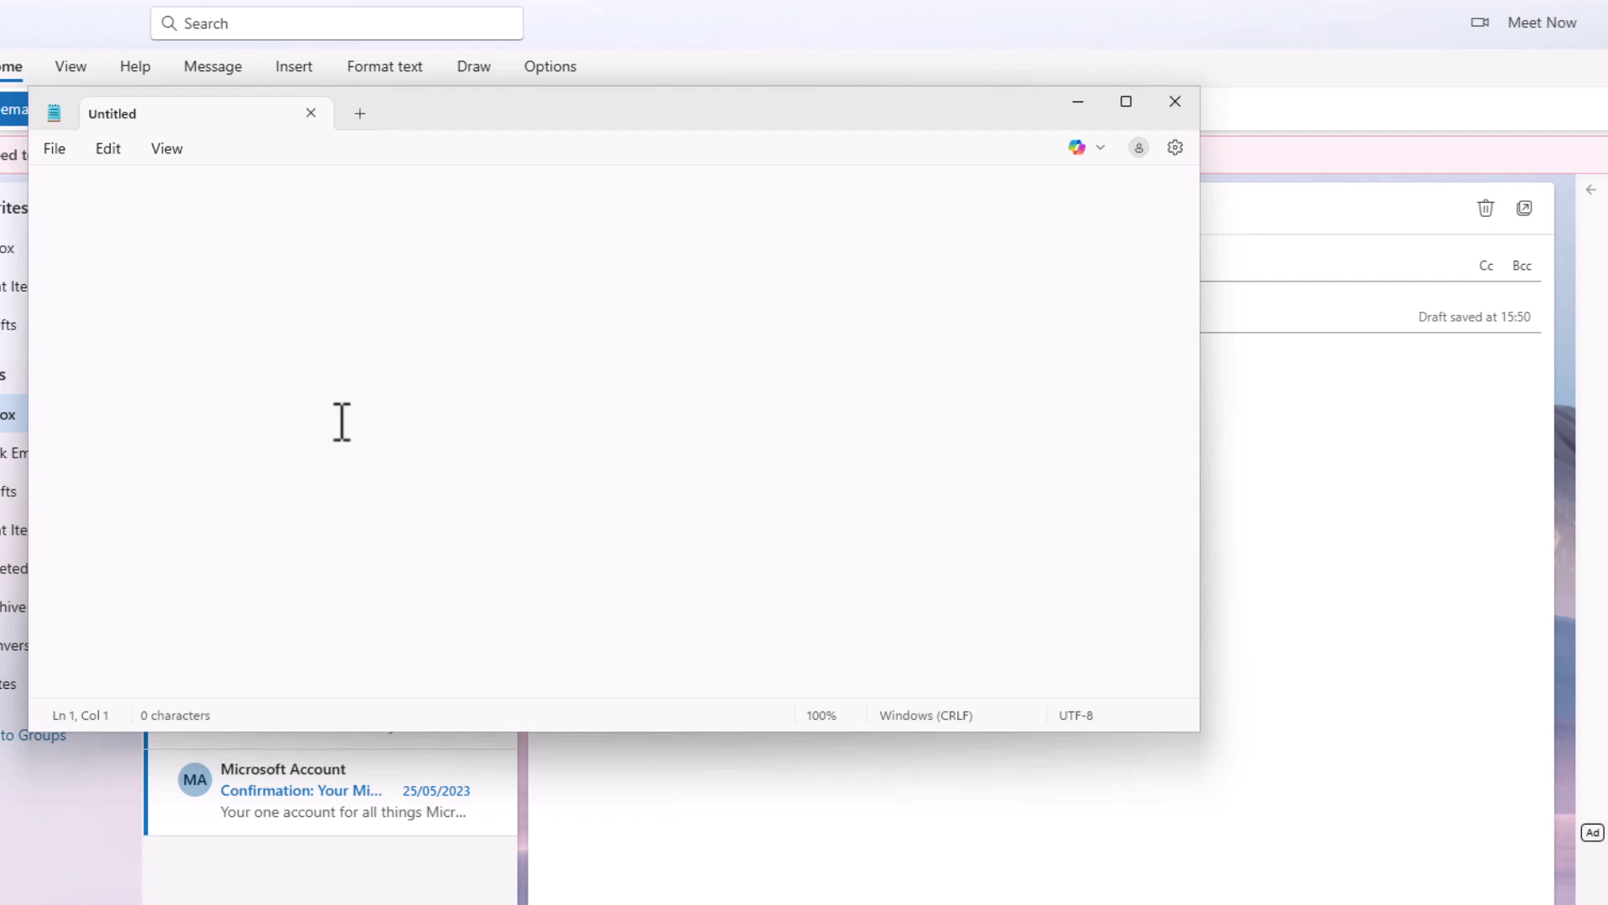
type("Th")
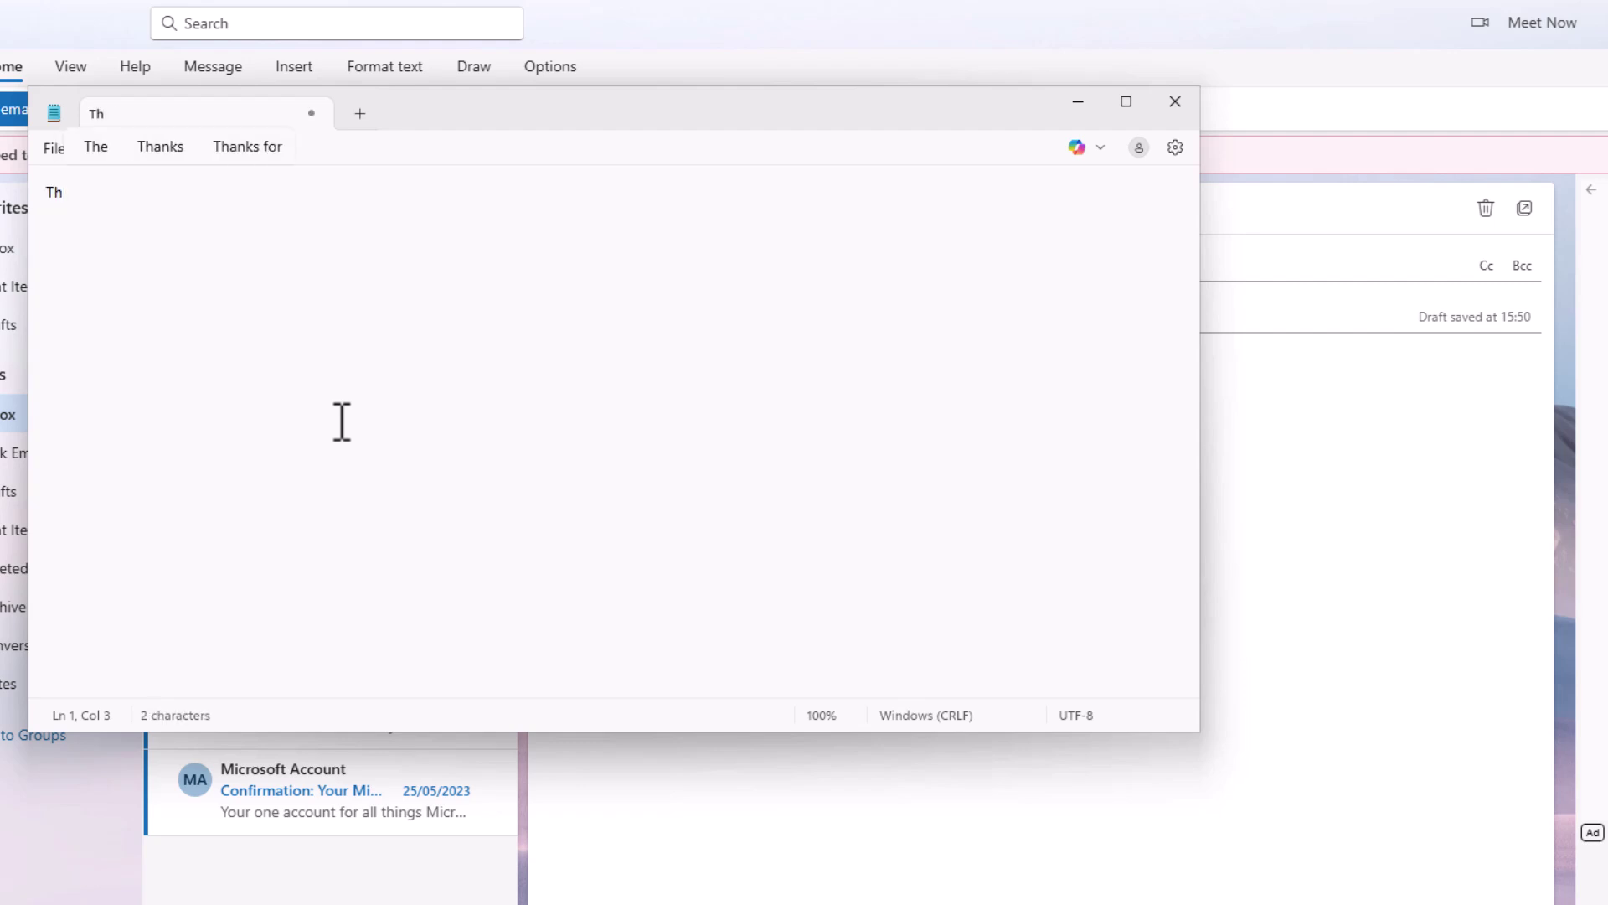
type("i")
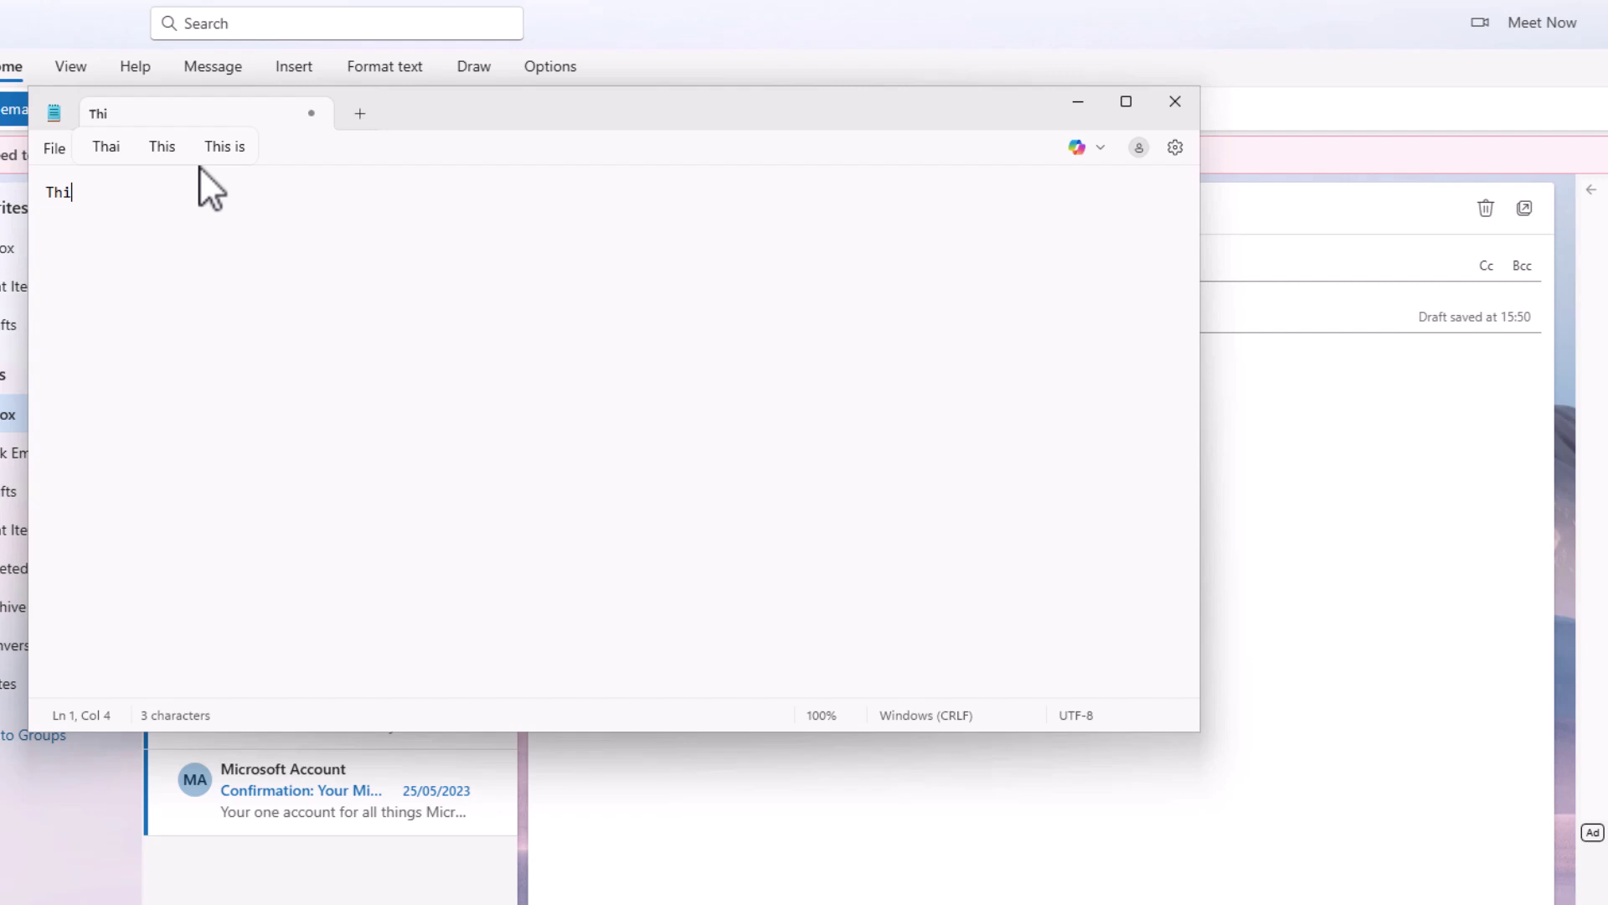
left_click(224, 146)
type("a great feature")
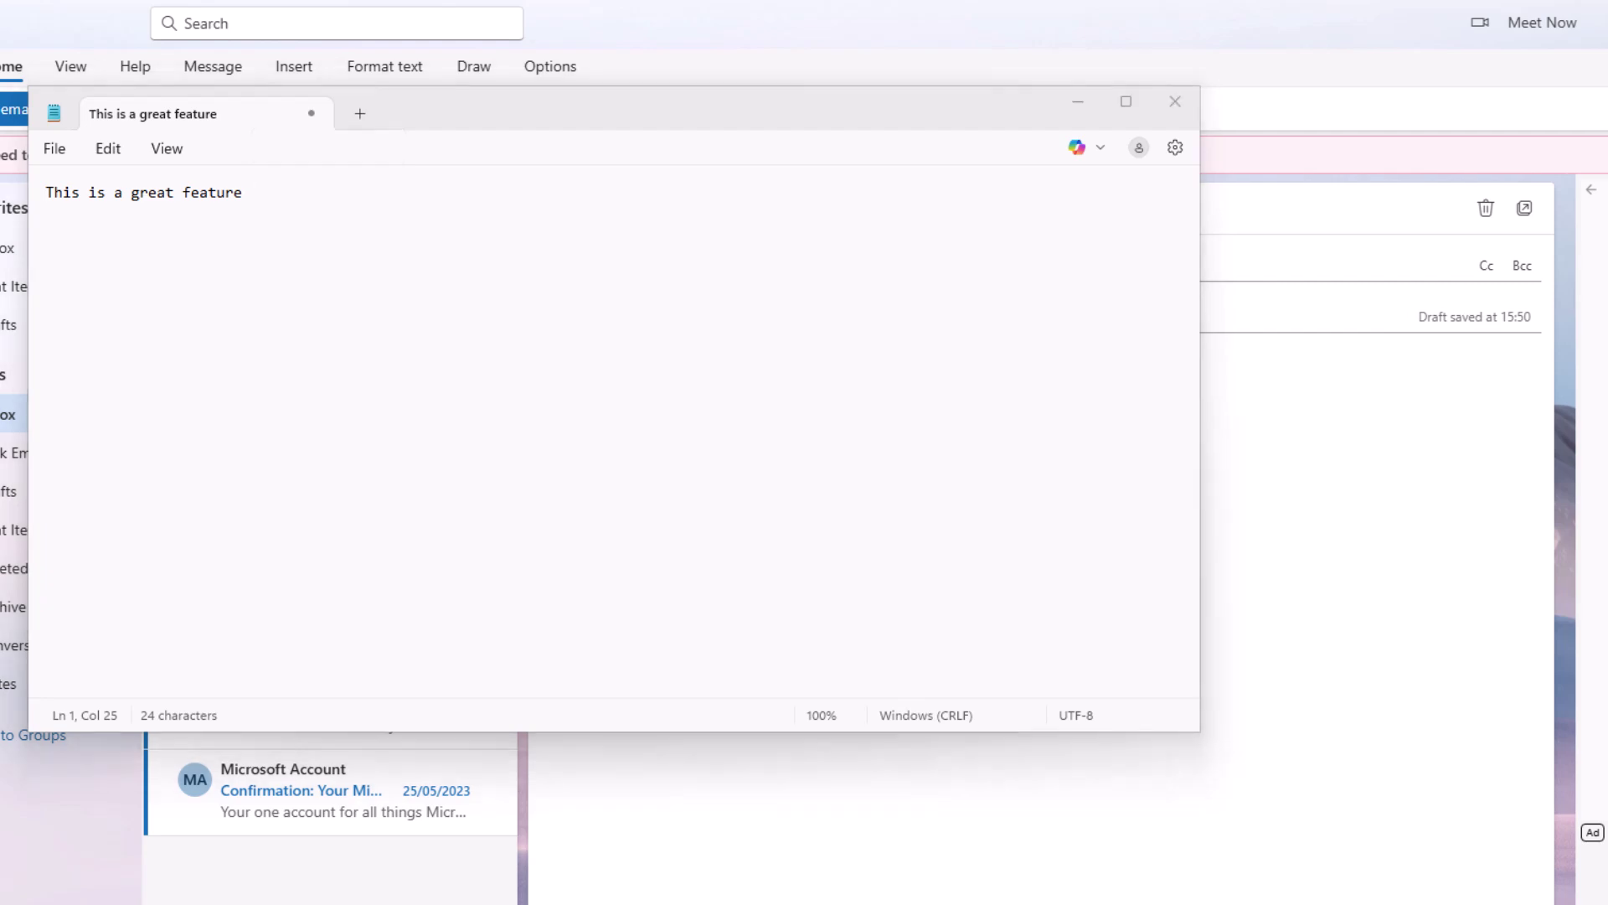
Switch to Bing and replace 'tetris' in the search box with 'test'
key("alt+Tab")
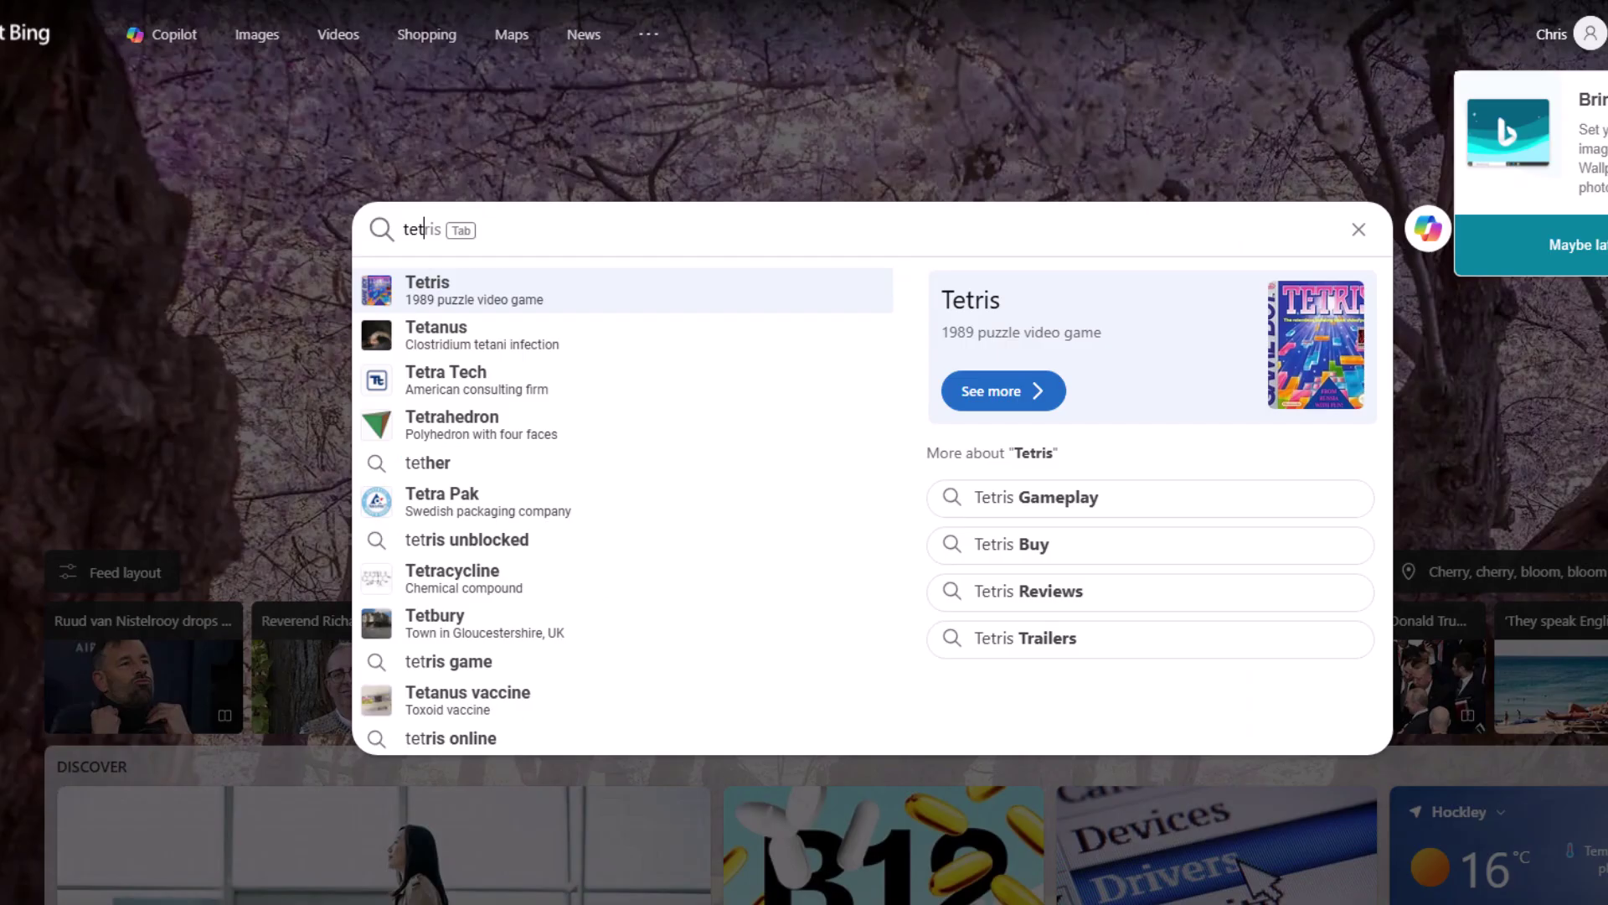
left_click_drag(497, 235, 344, 239)
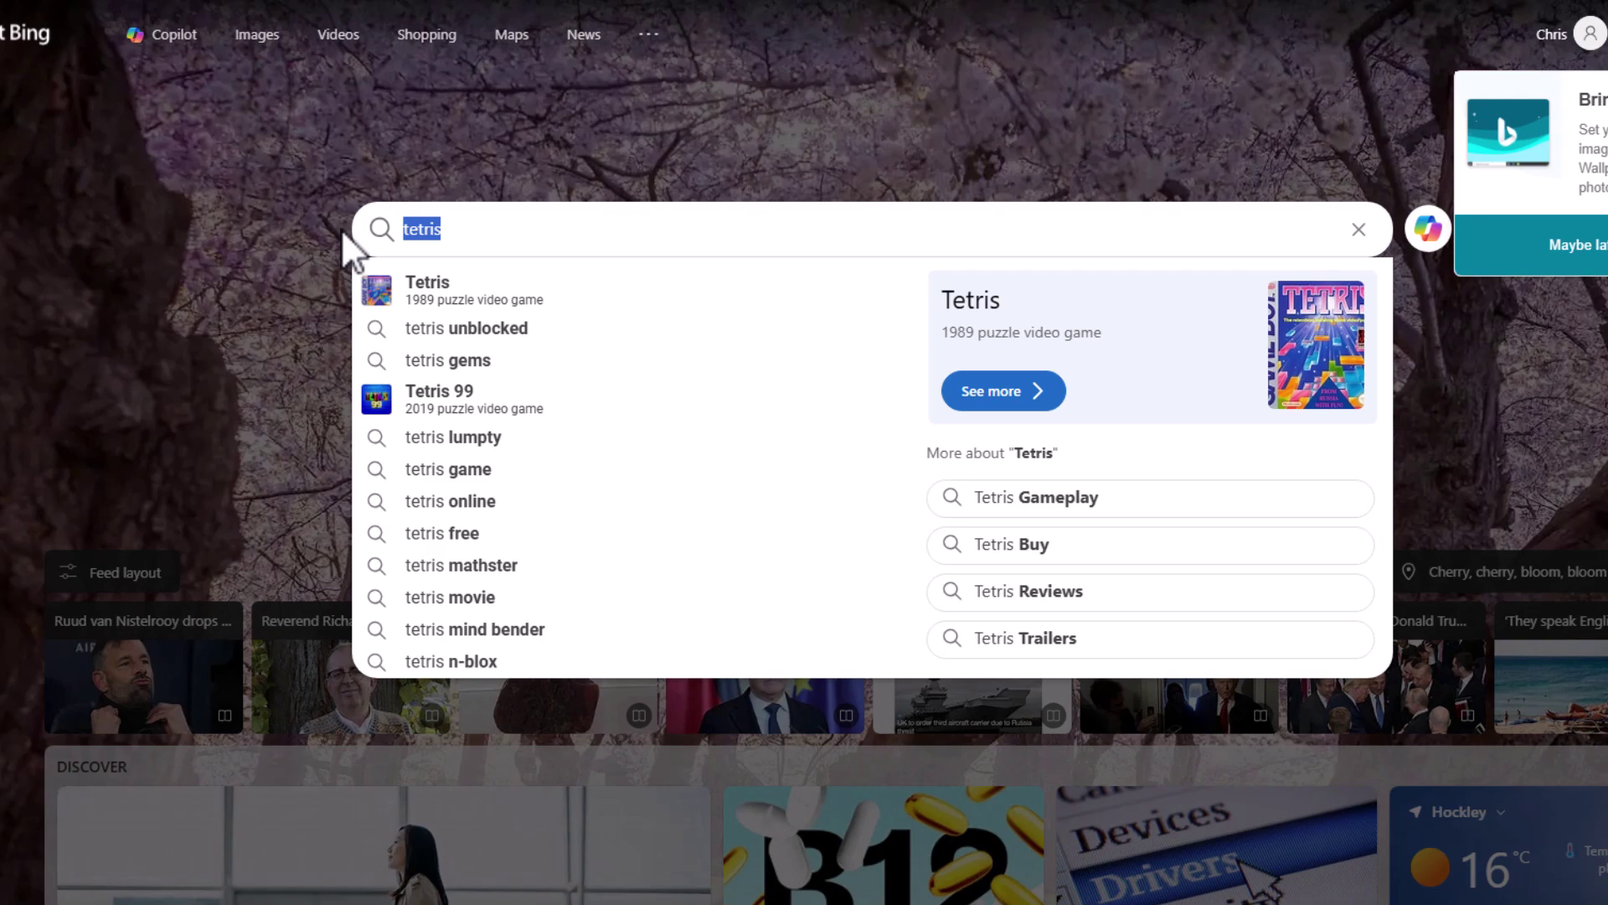
key("BackSpace")
type("test")
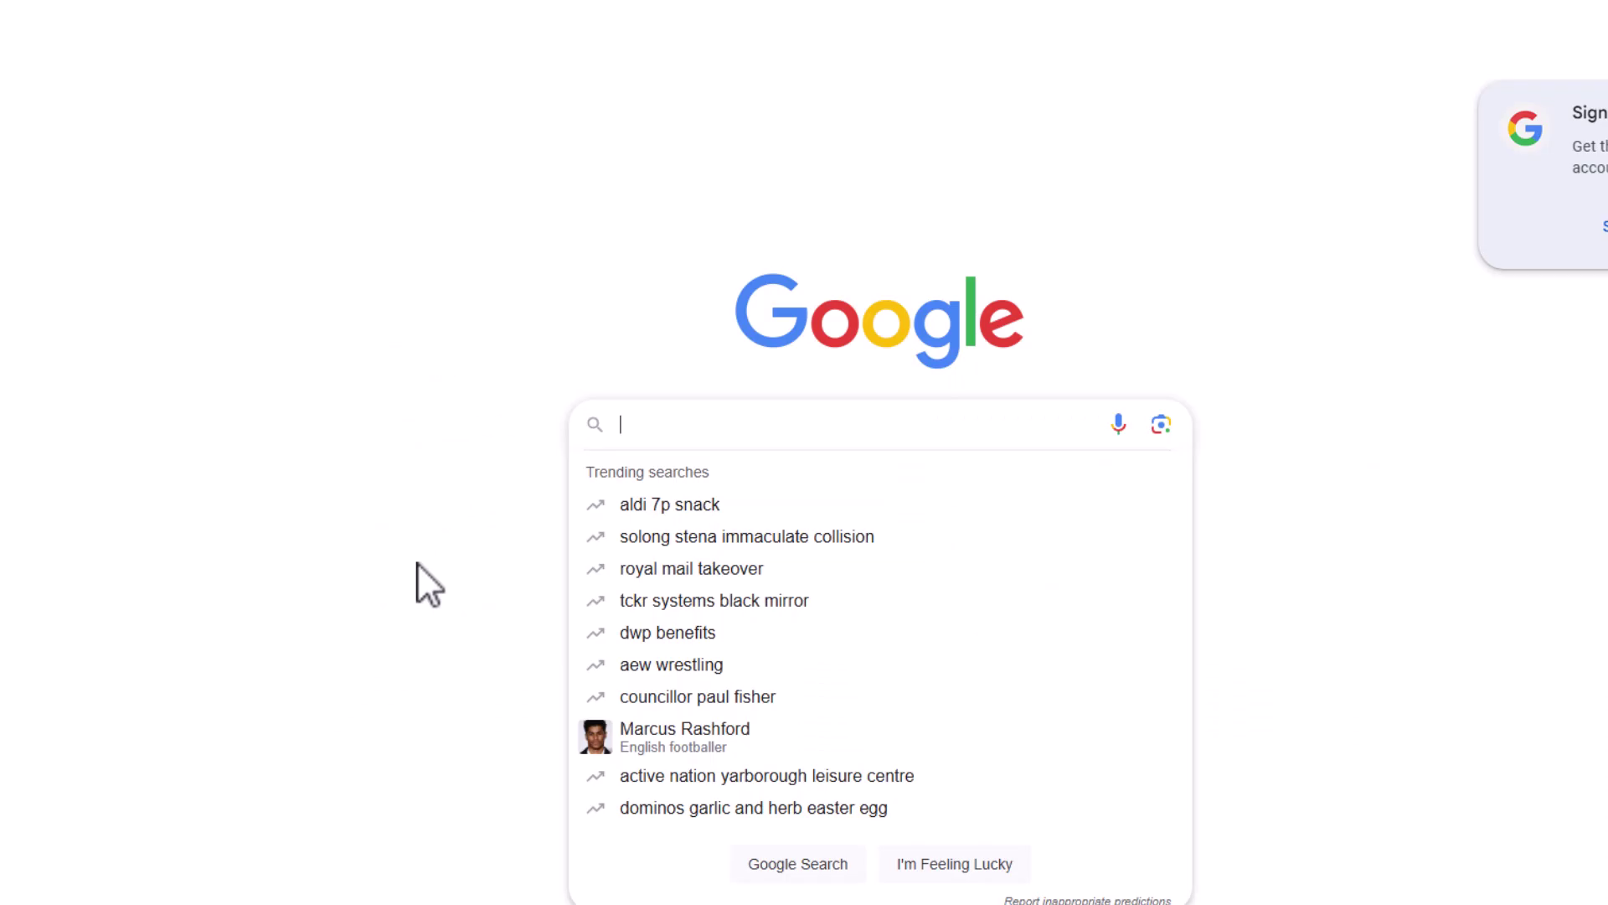
Type 'If I google type if a suggestion' into the Google search box
type("If ")
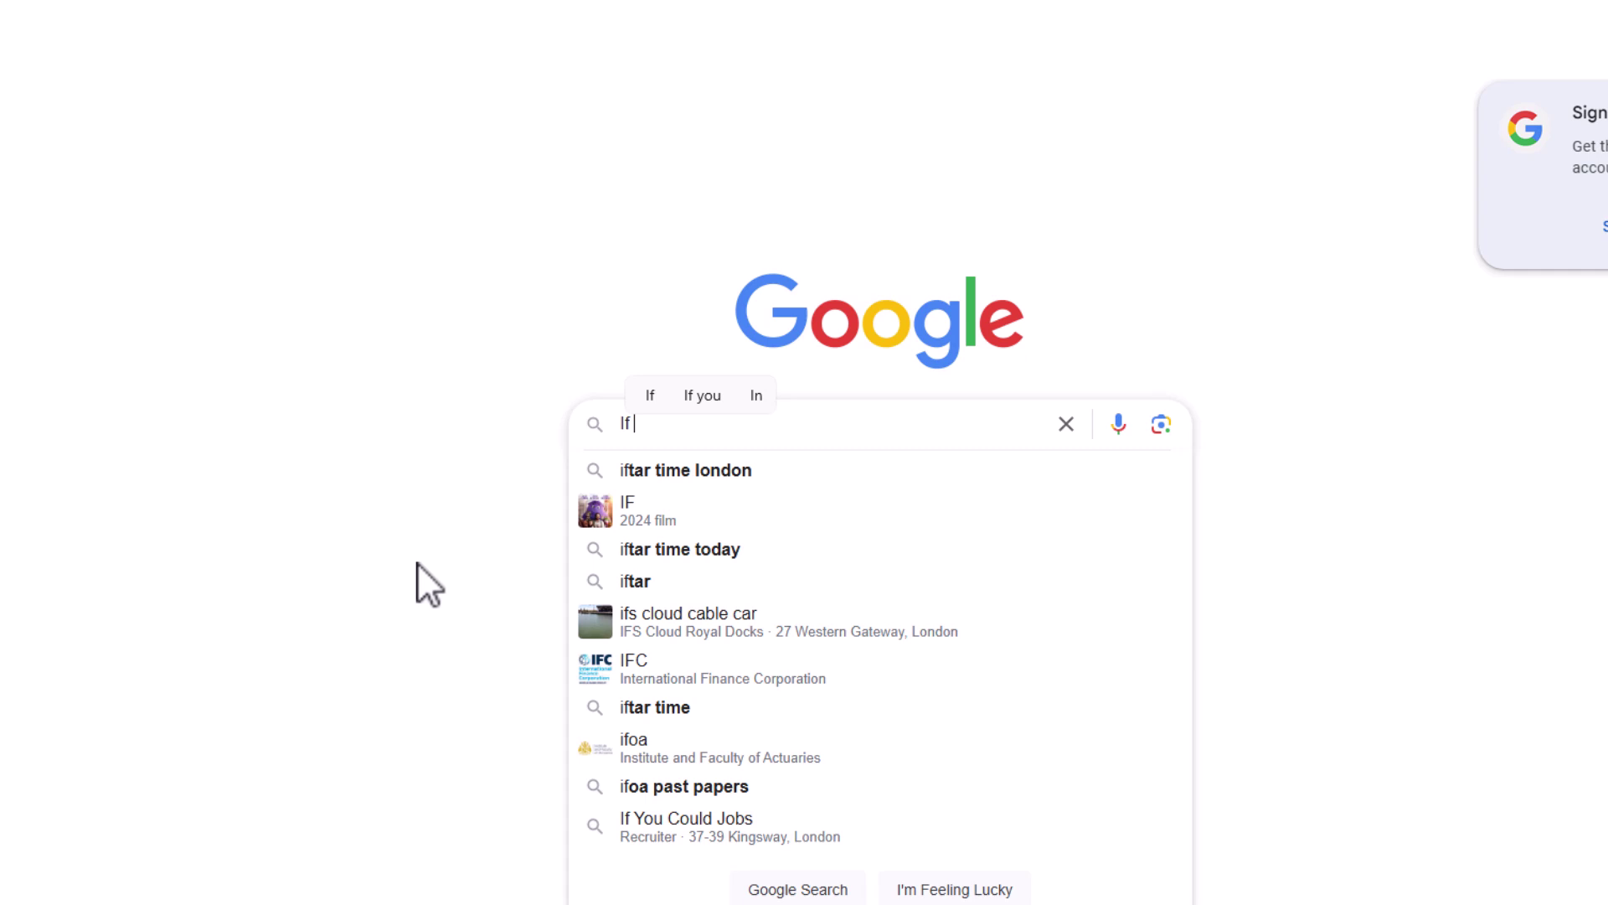
type("I goo")
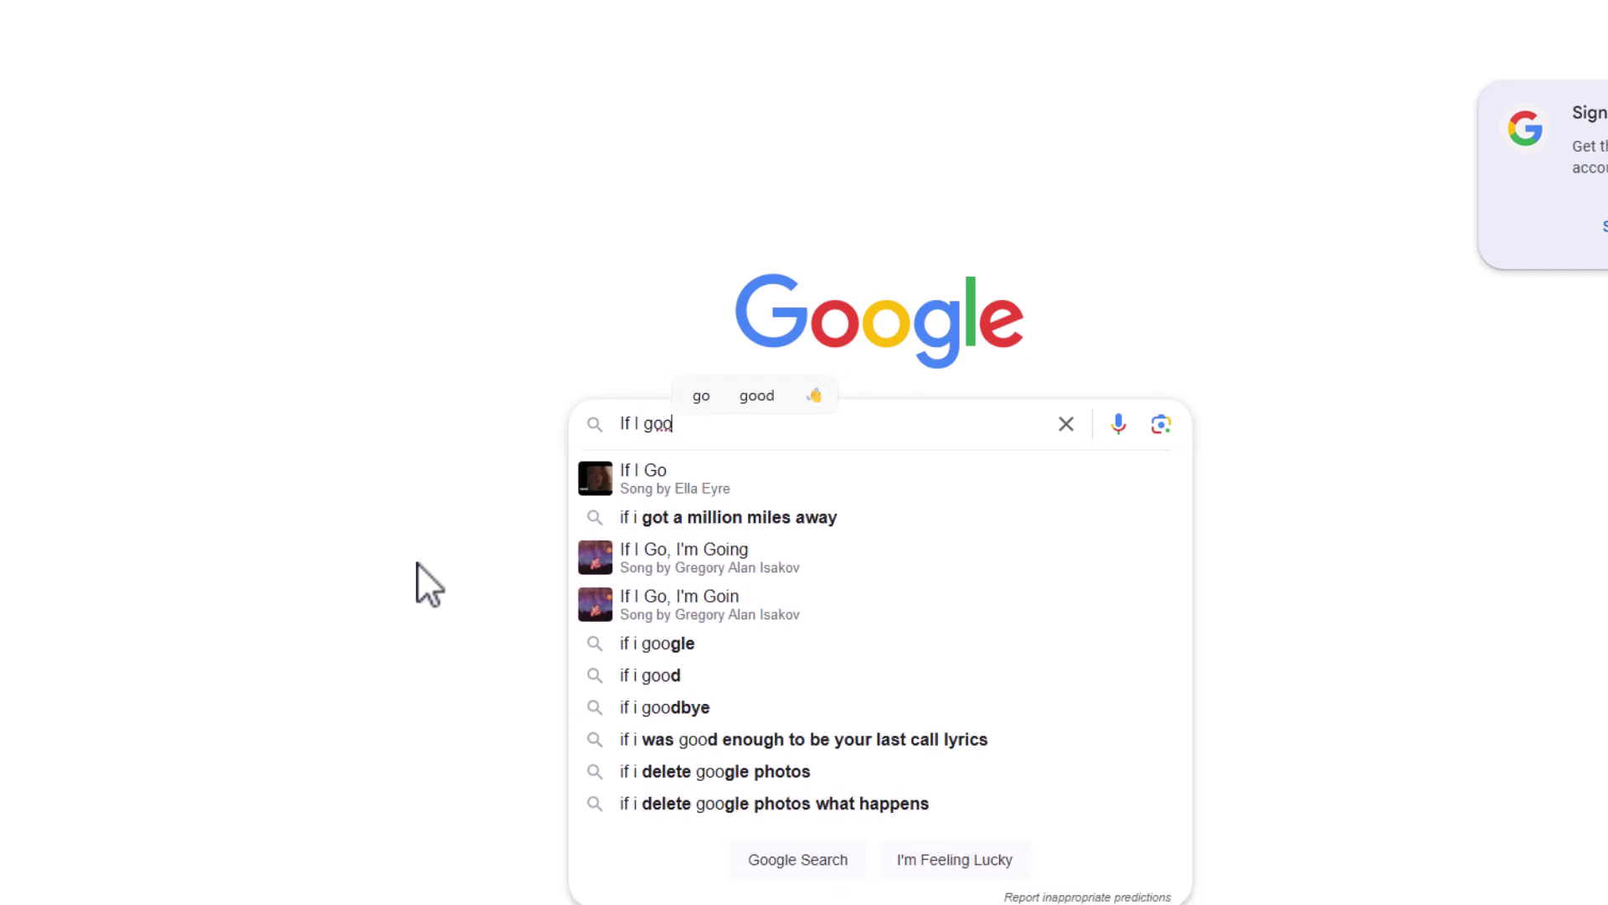
type("gle ")
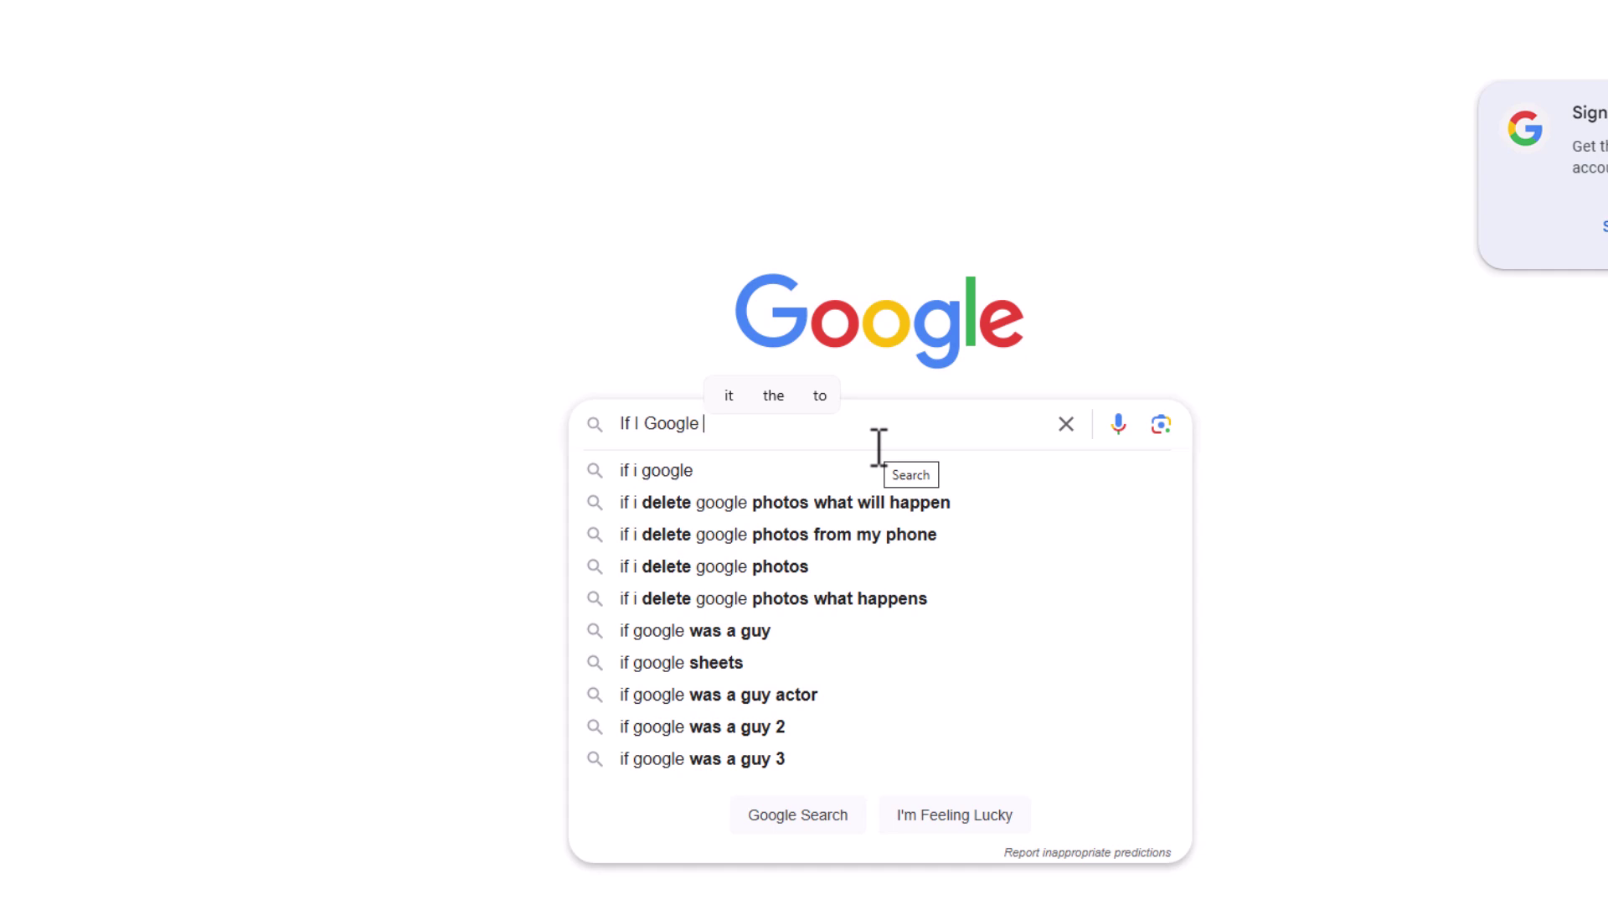
type("type ")
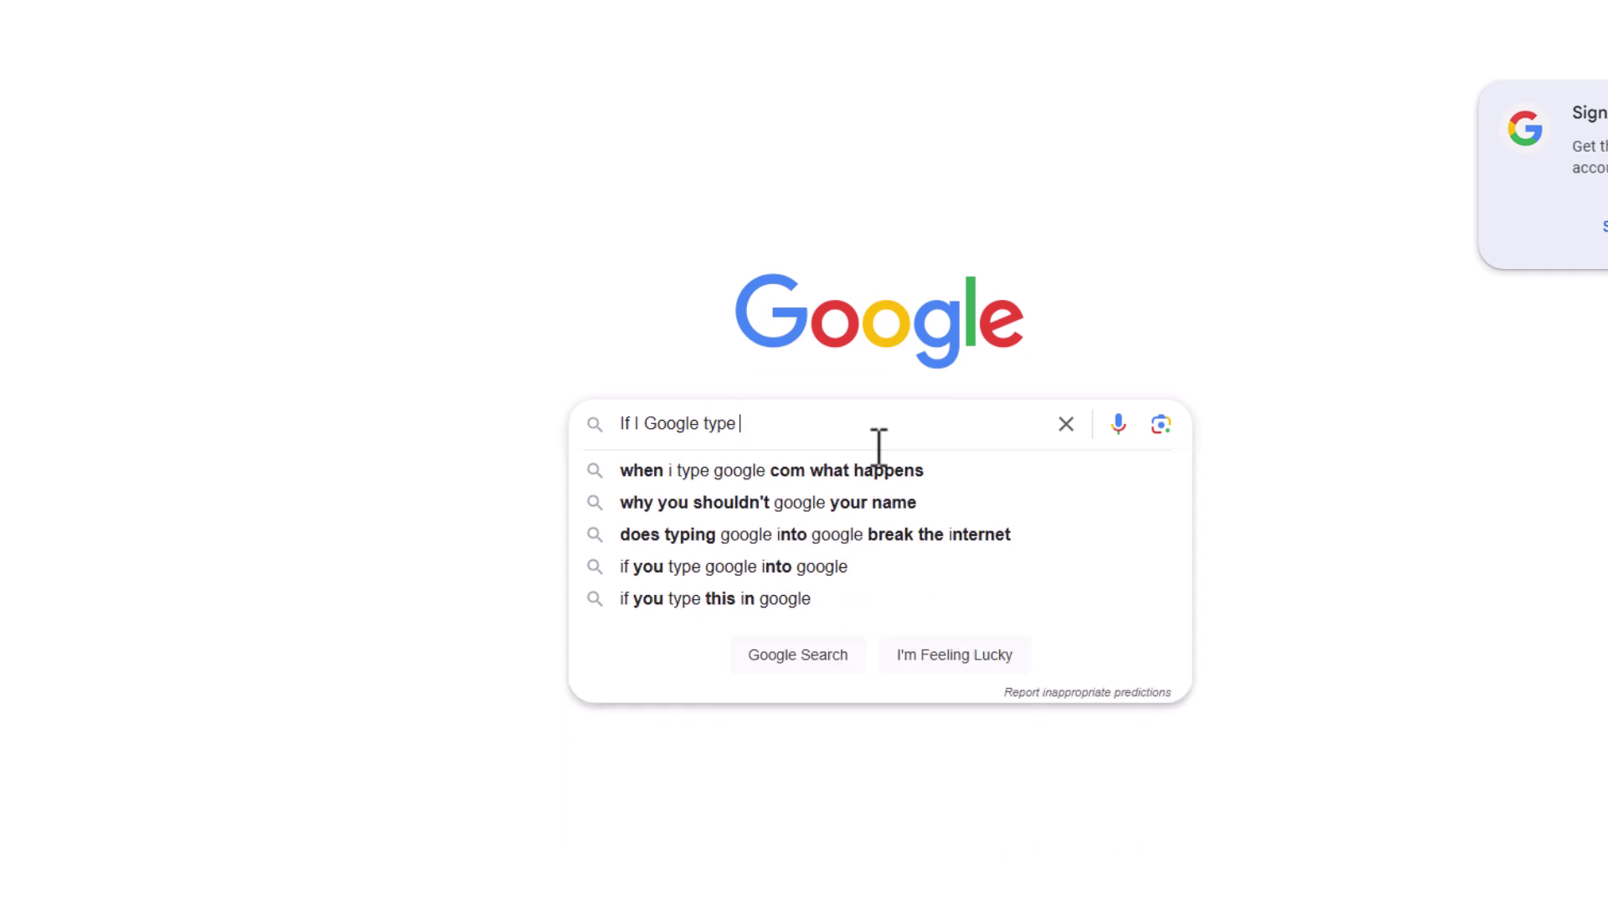
type("if a ")
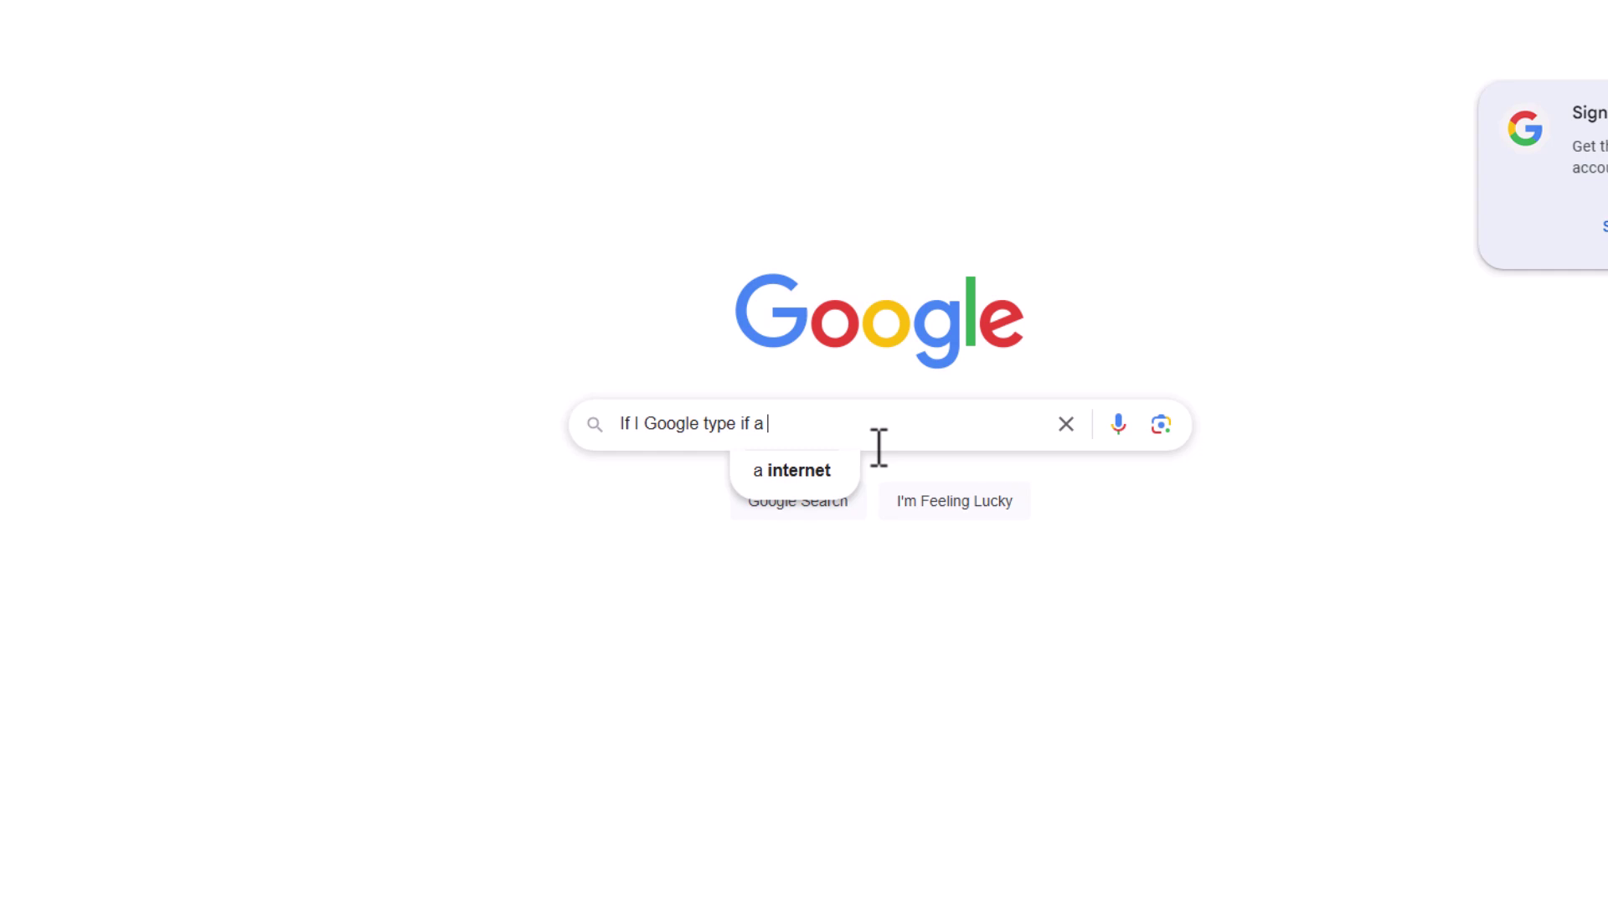
type("suggestion")
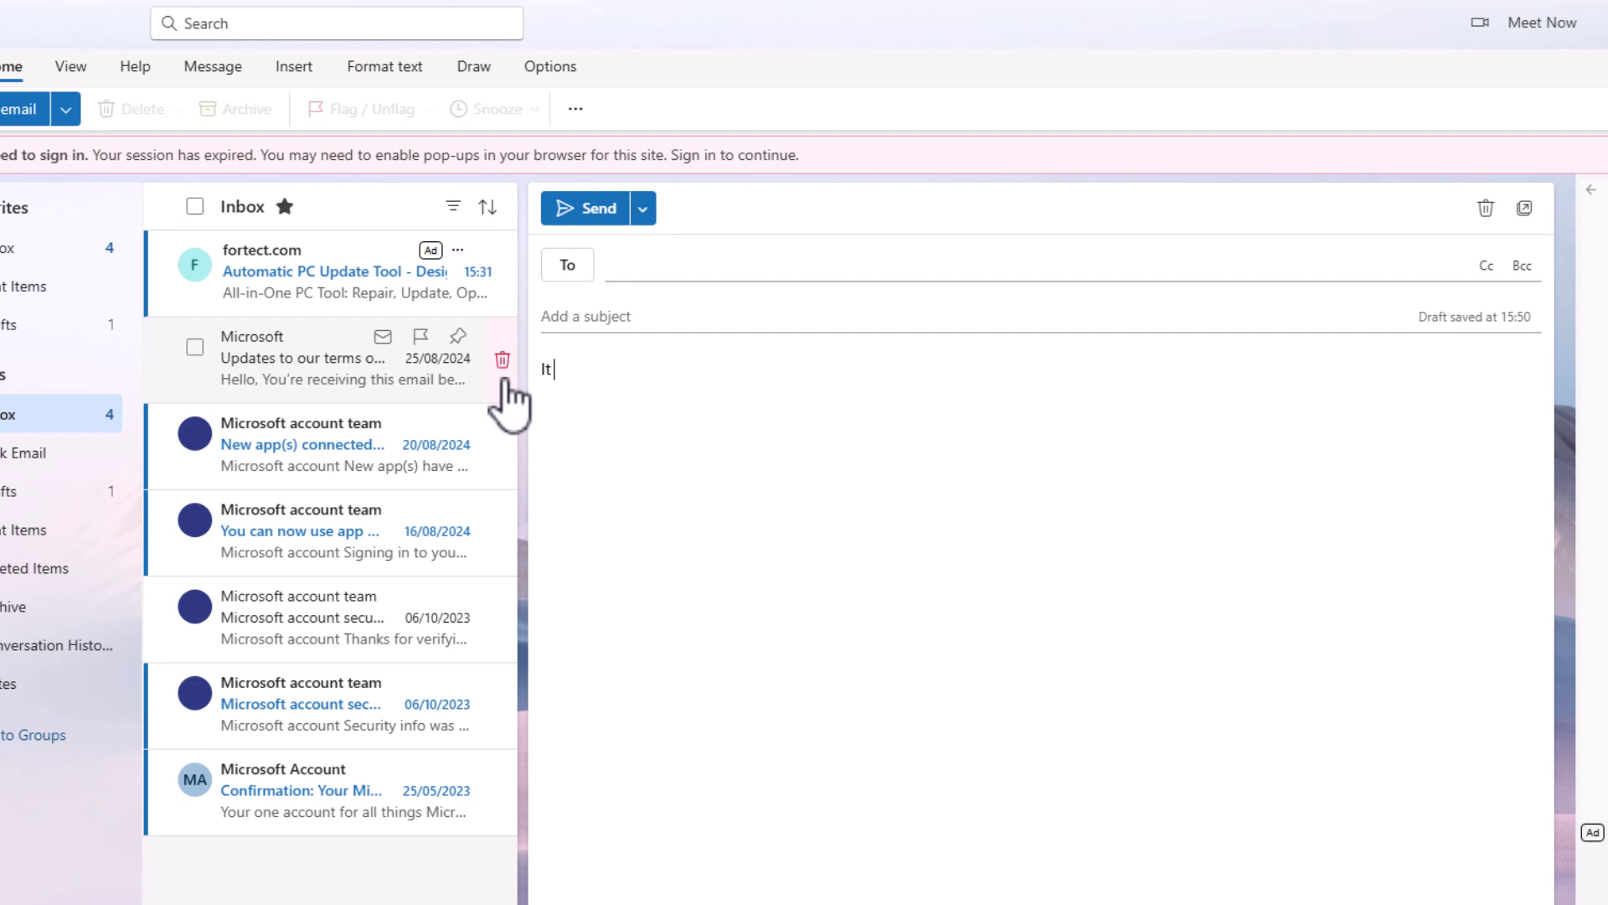
Finish the draft with 'It really is as simple as that!' using the 'really is' suggestion
type("t re")
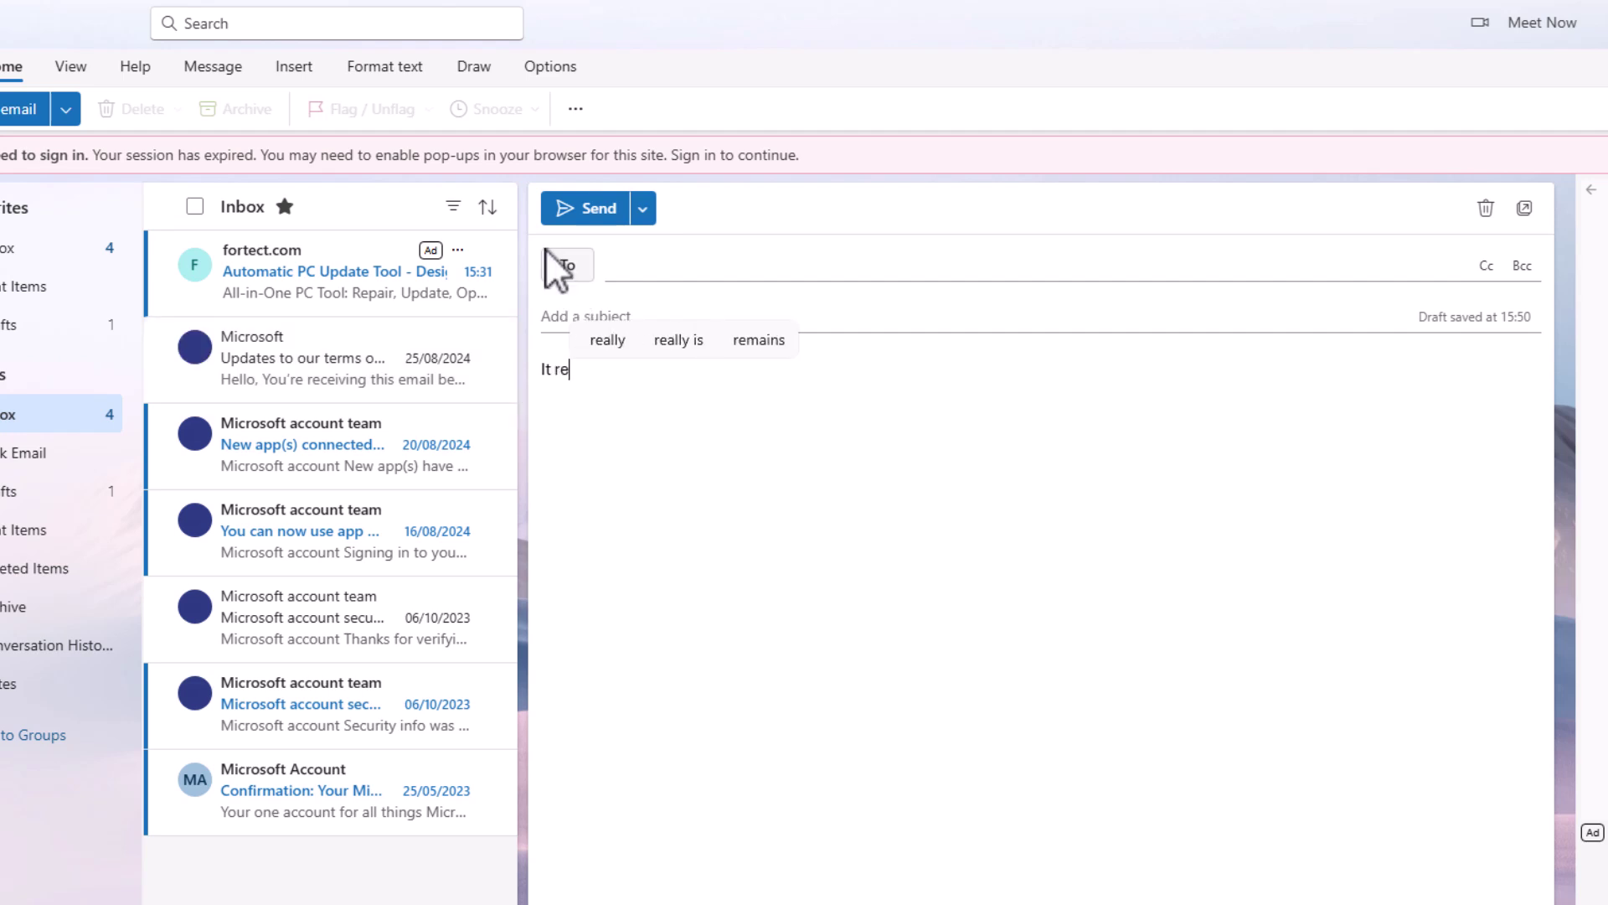
left_click(679, 338)
type("ally is a")
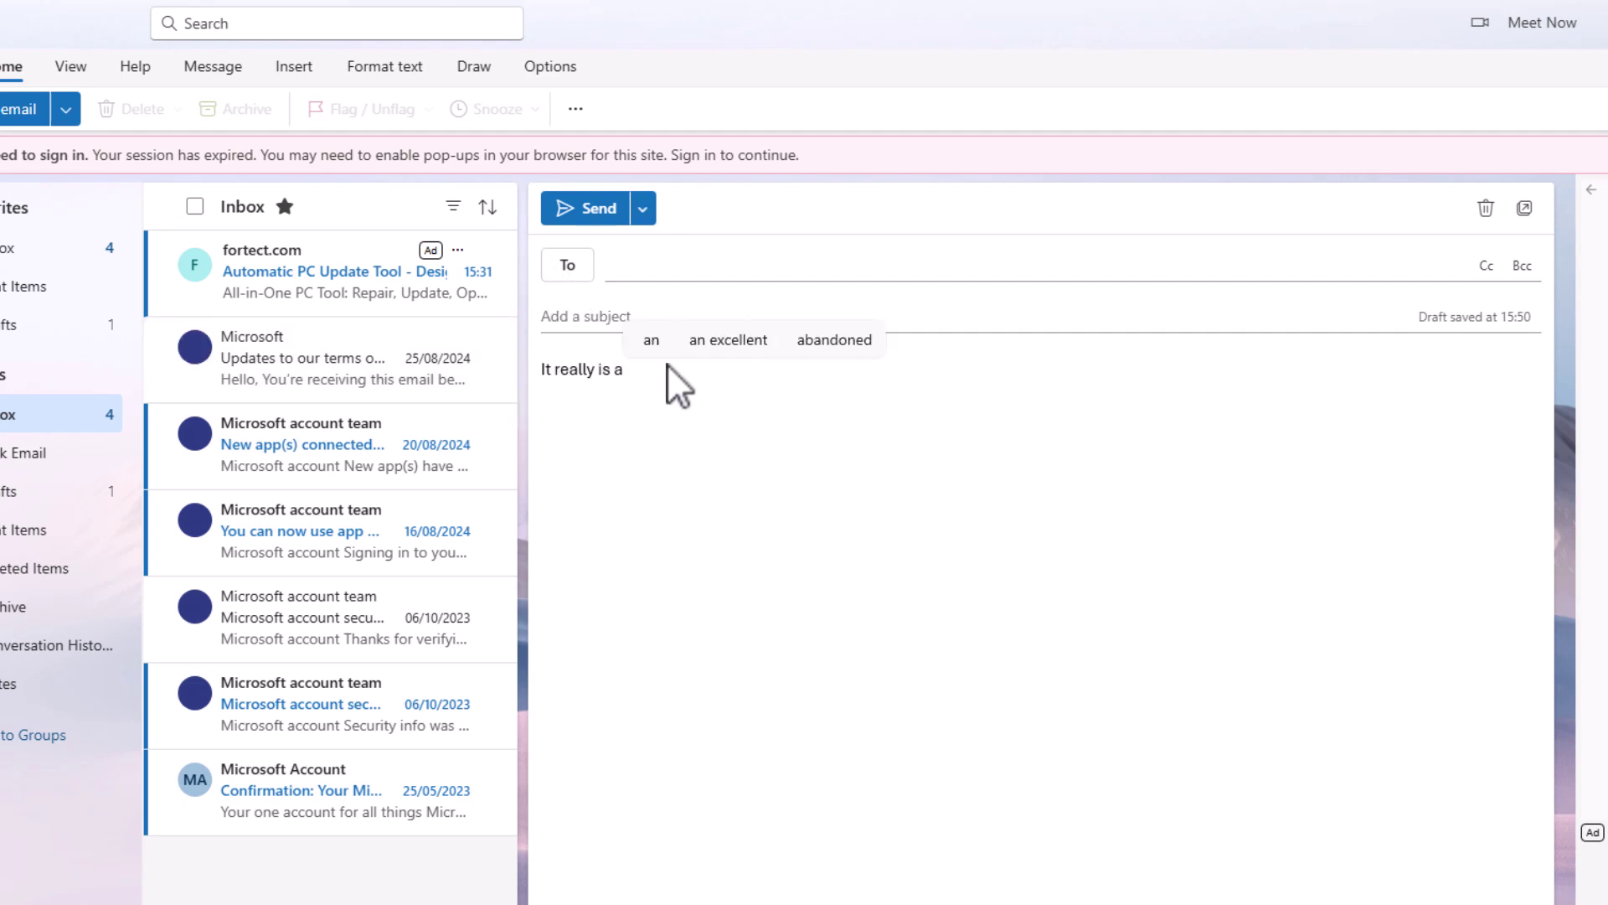
type("s simple as that!")
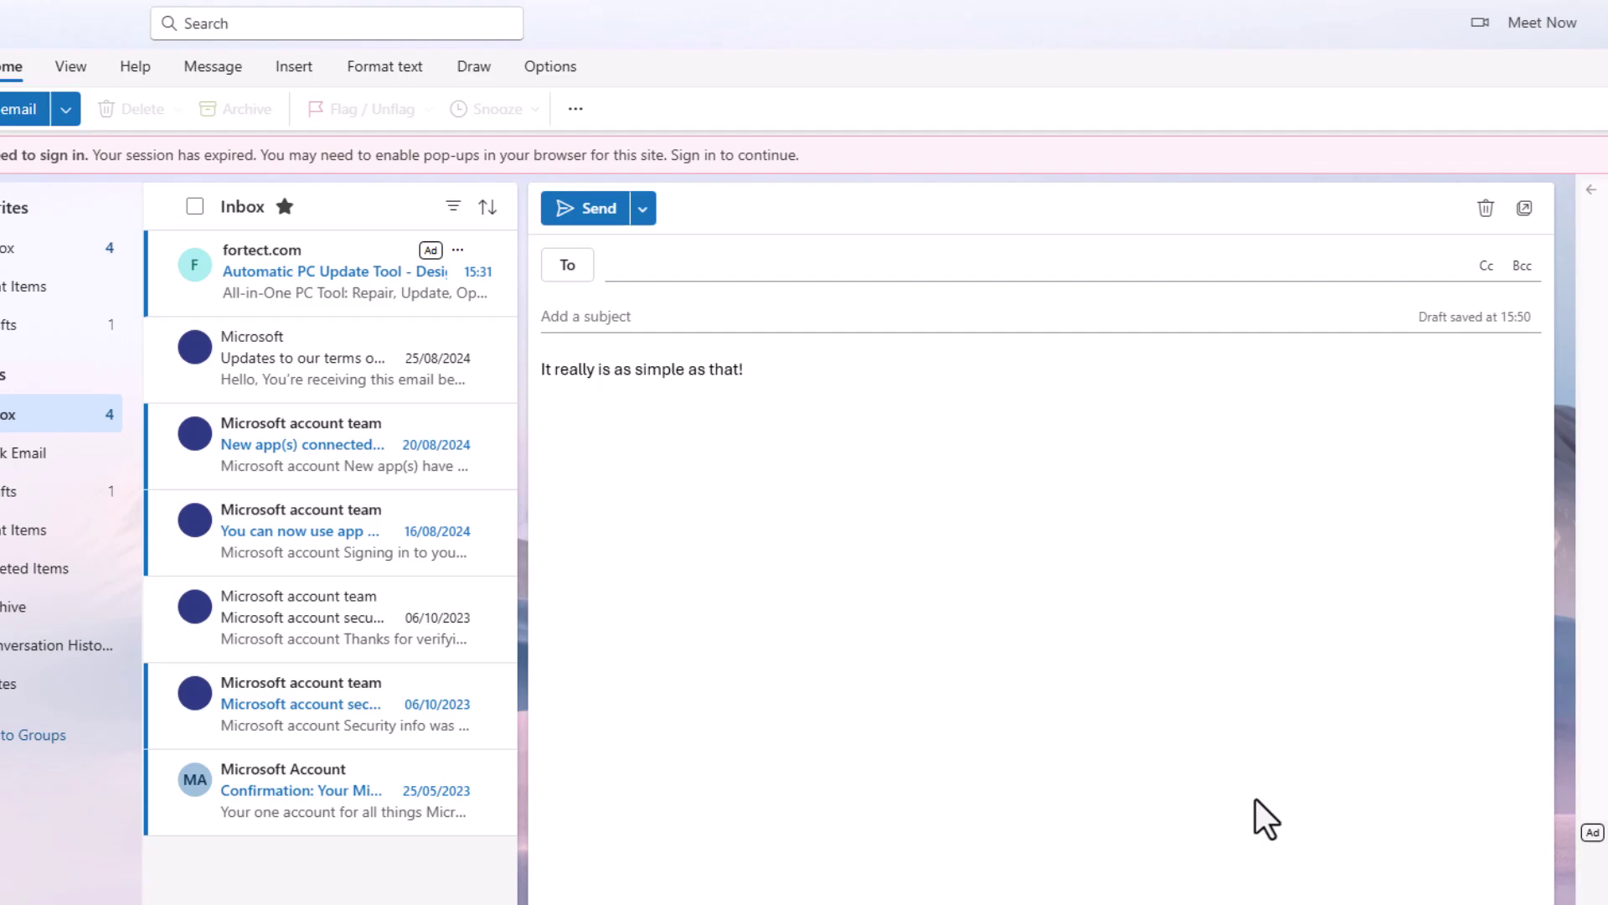
Clear the desktop with Win+D and launch Settings from the Start menu
key("super+d")
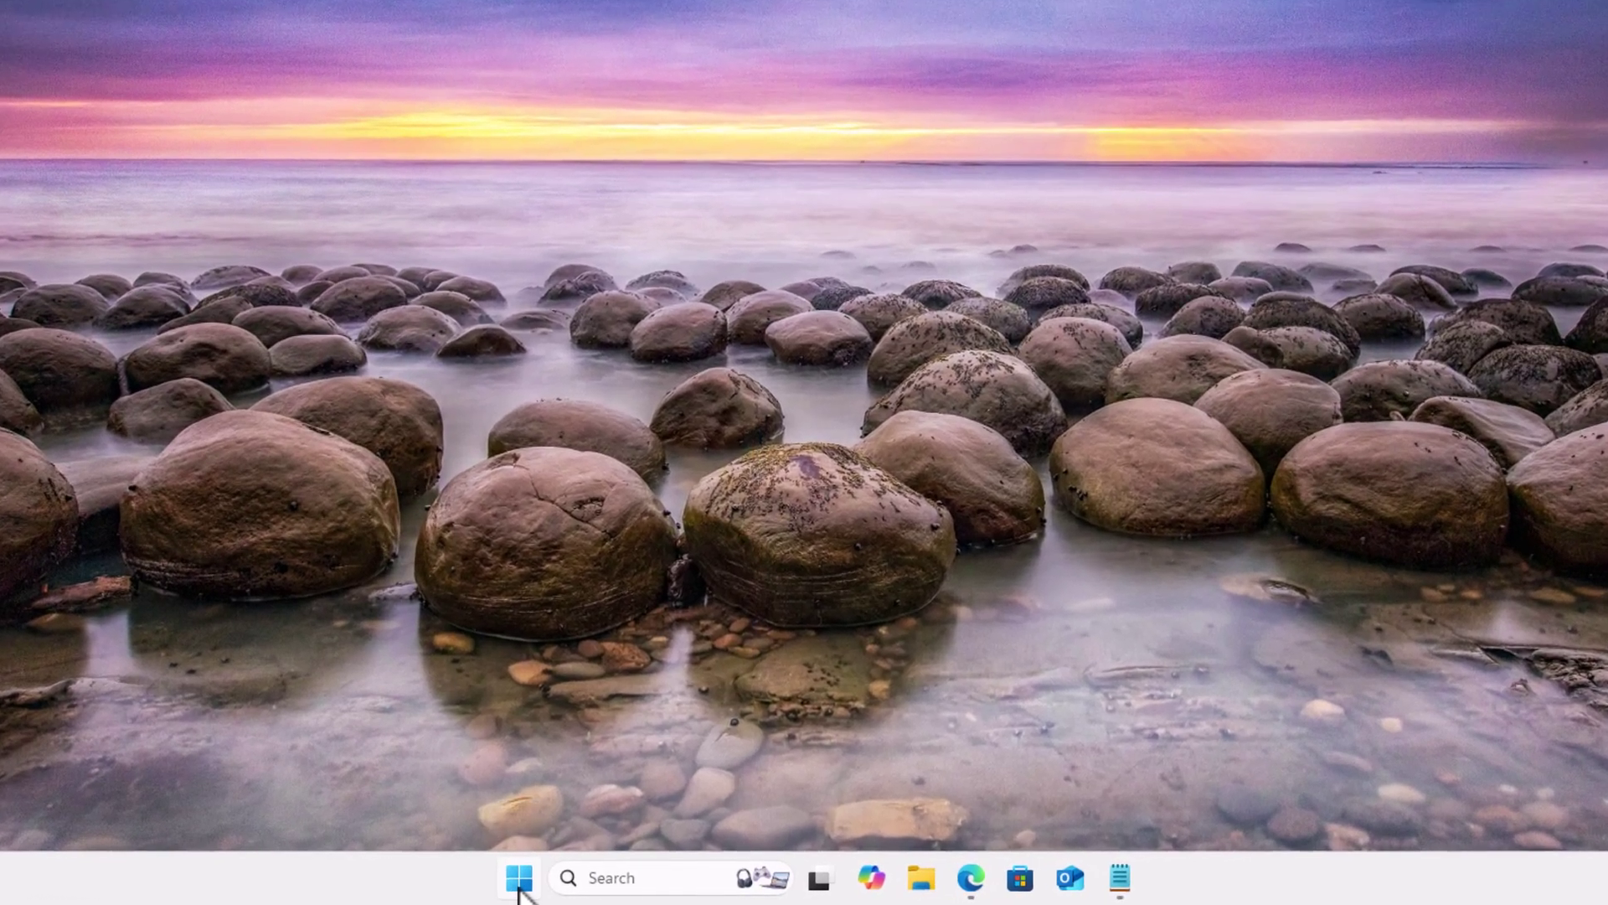
left_click(581, 890)
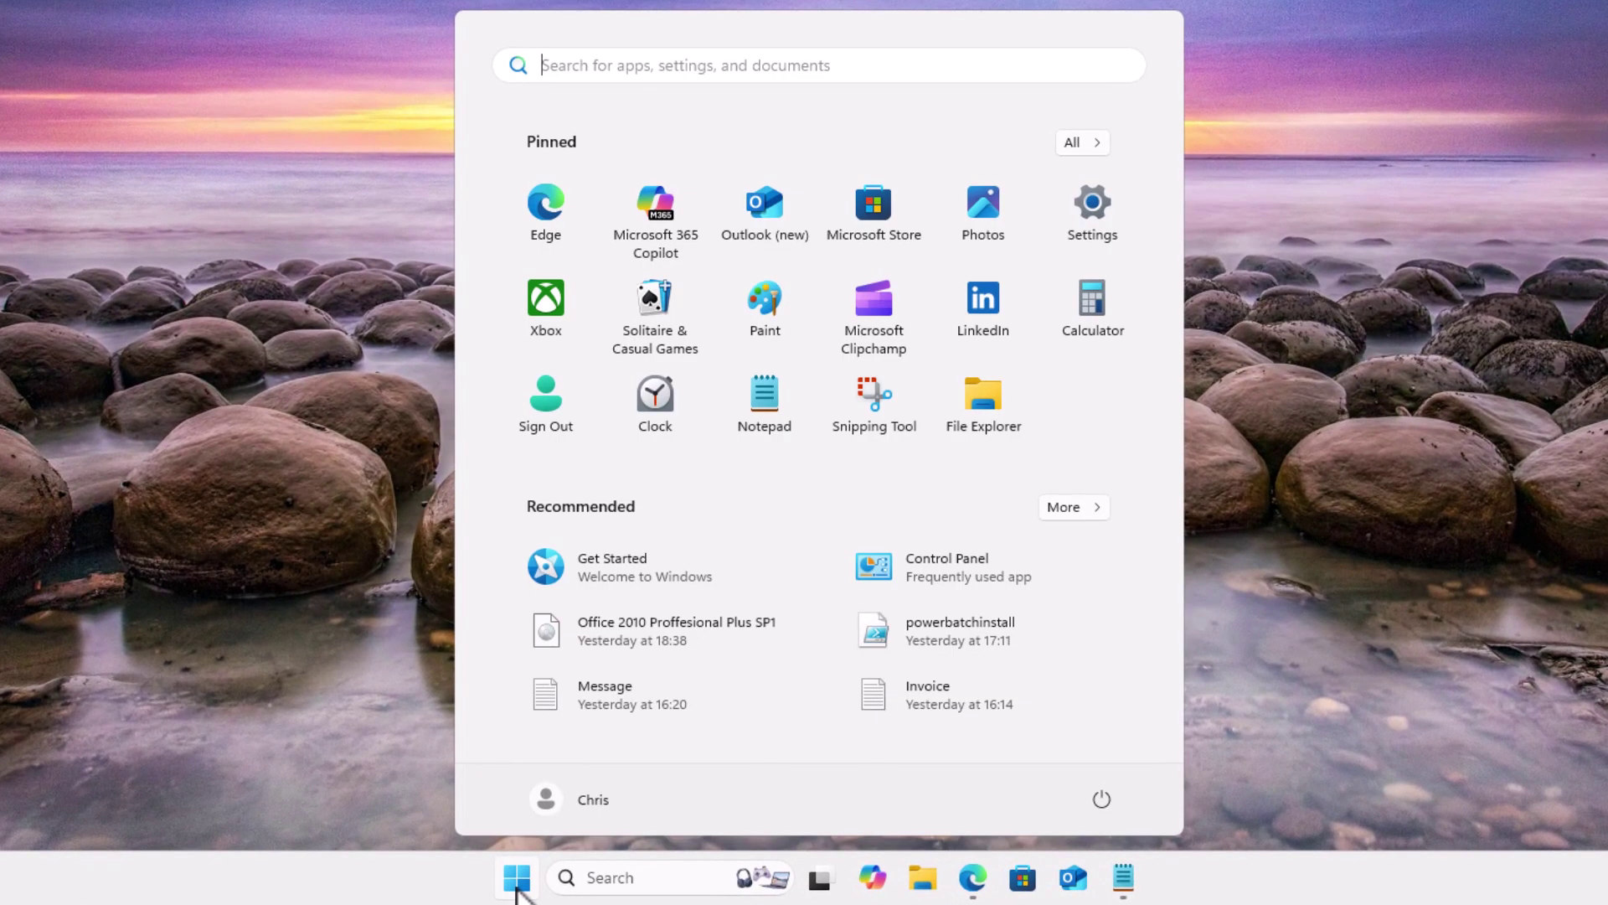
left_click(1098, 230)
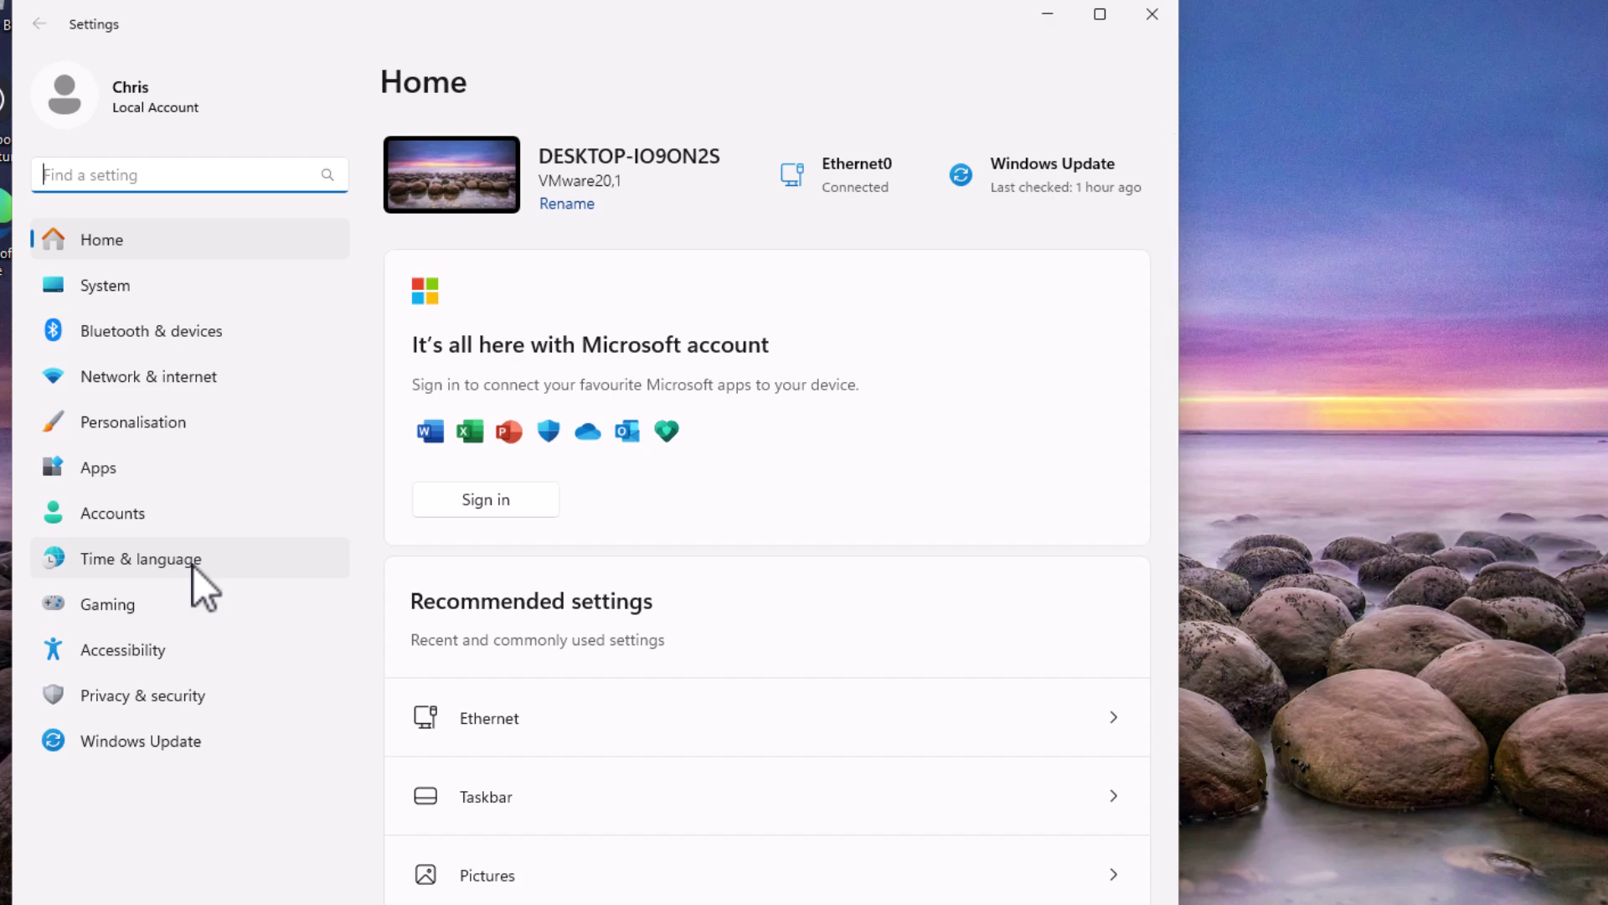
Go to Time & language > Typing in Settings
left_click(193, 565)
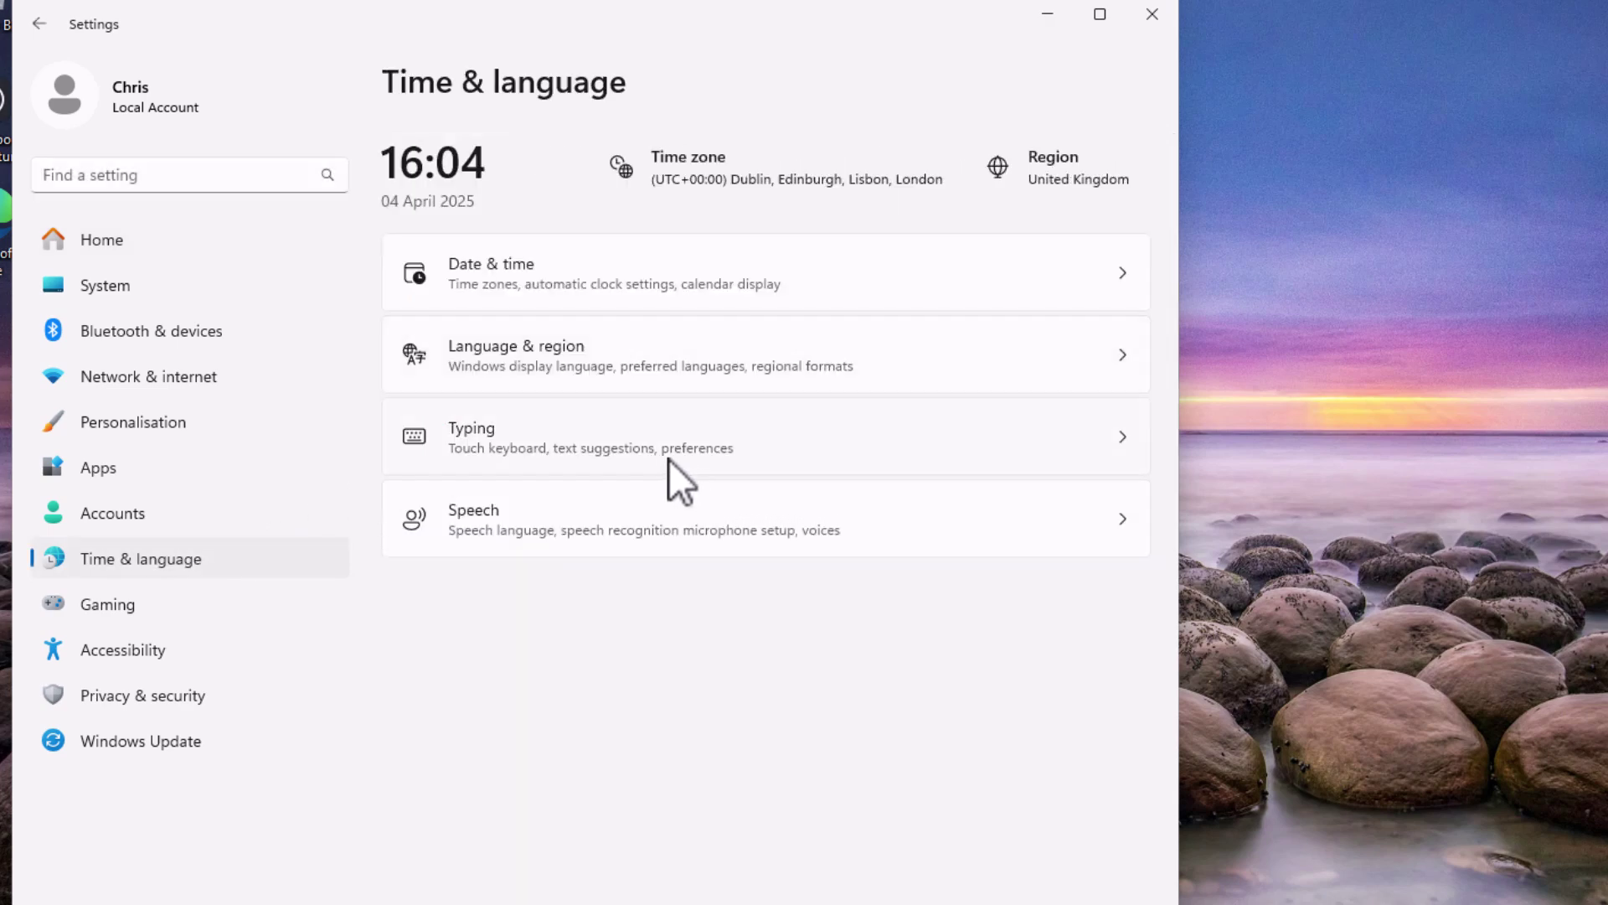
left_click(466, 452)
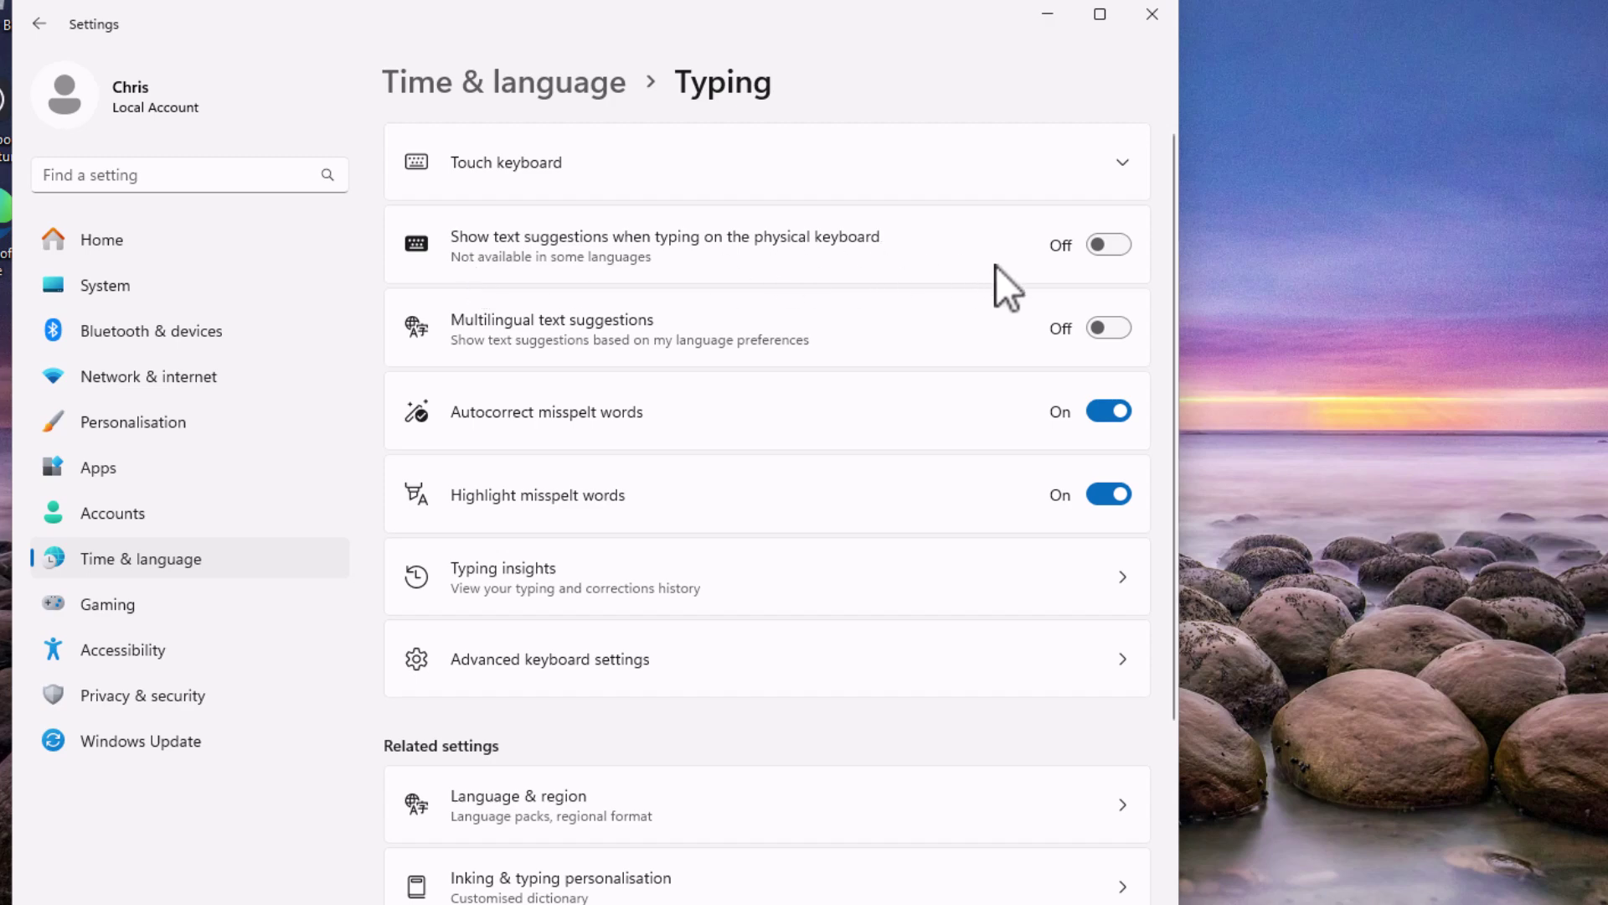
Turn on physical-keyboard text suggestions, then add 'When you start to type' on a new Notepad line
left_click(1118, 244)
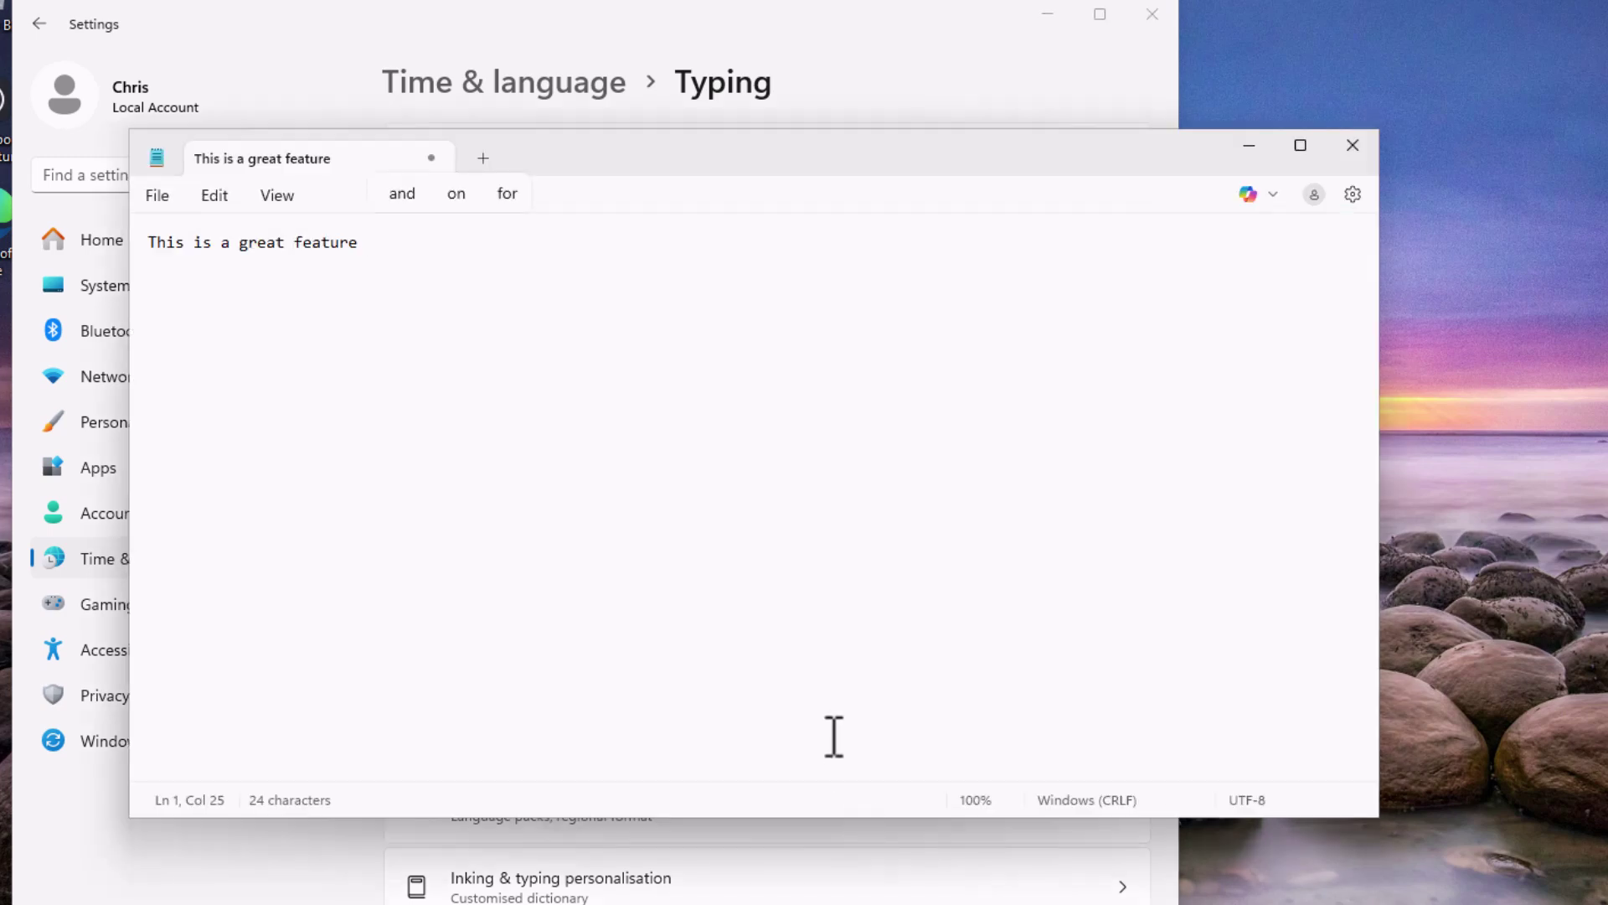
key("Return")
key("Return")
type("Wh")
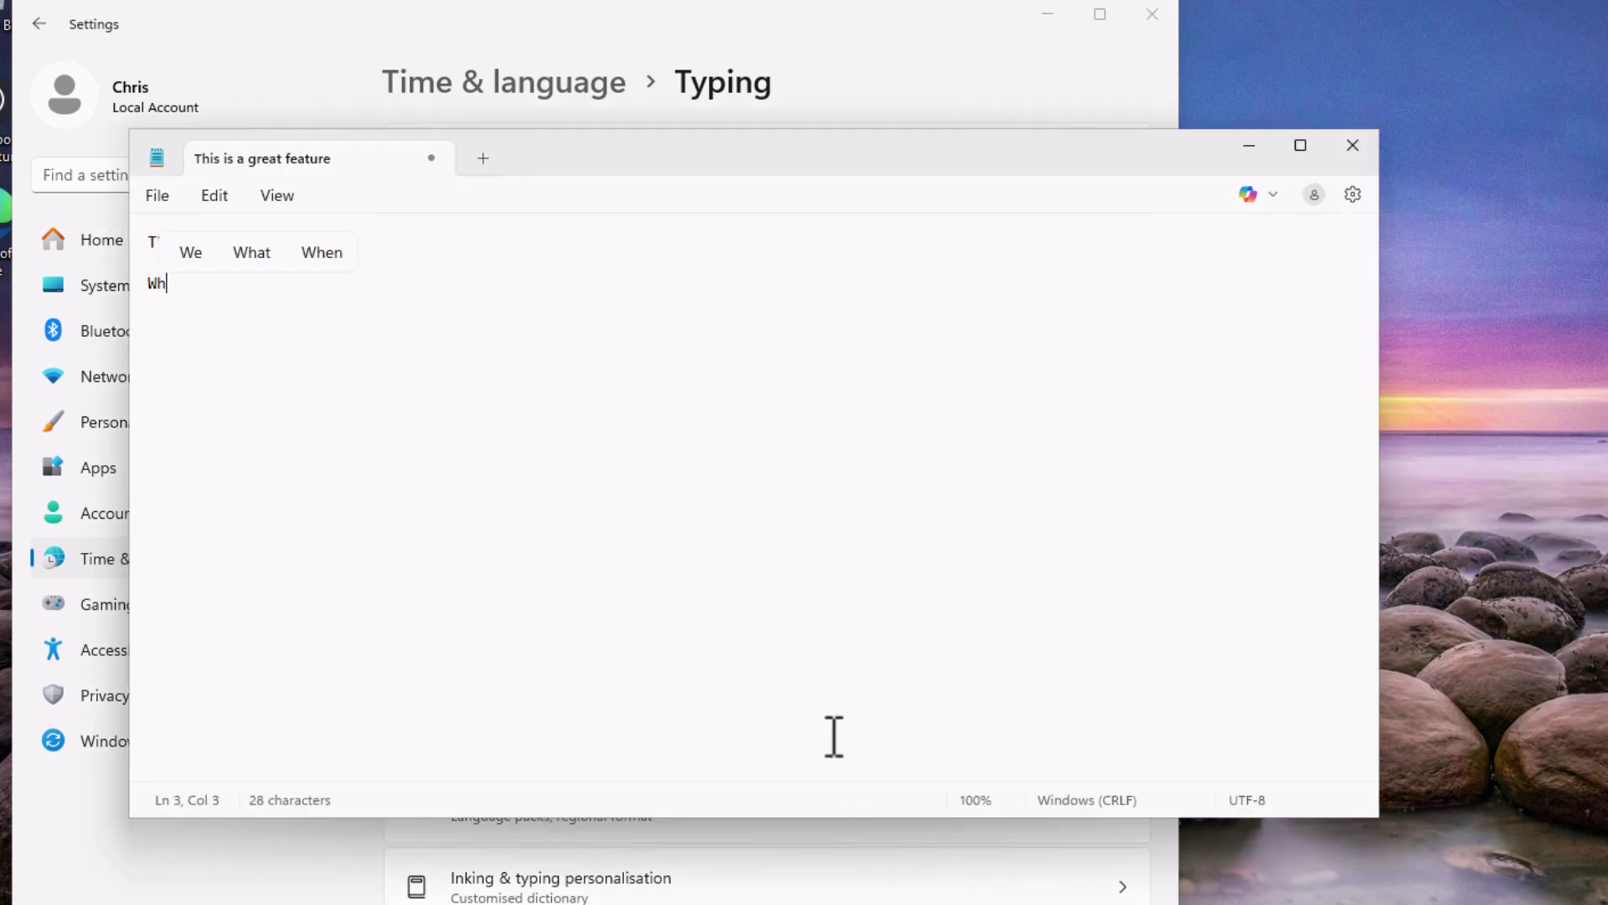
left_click(323, 253)
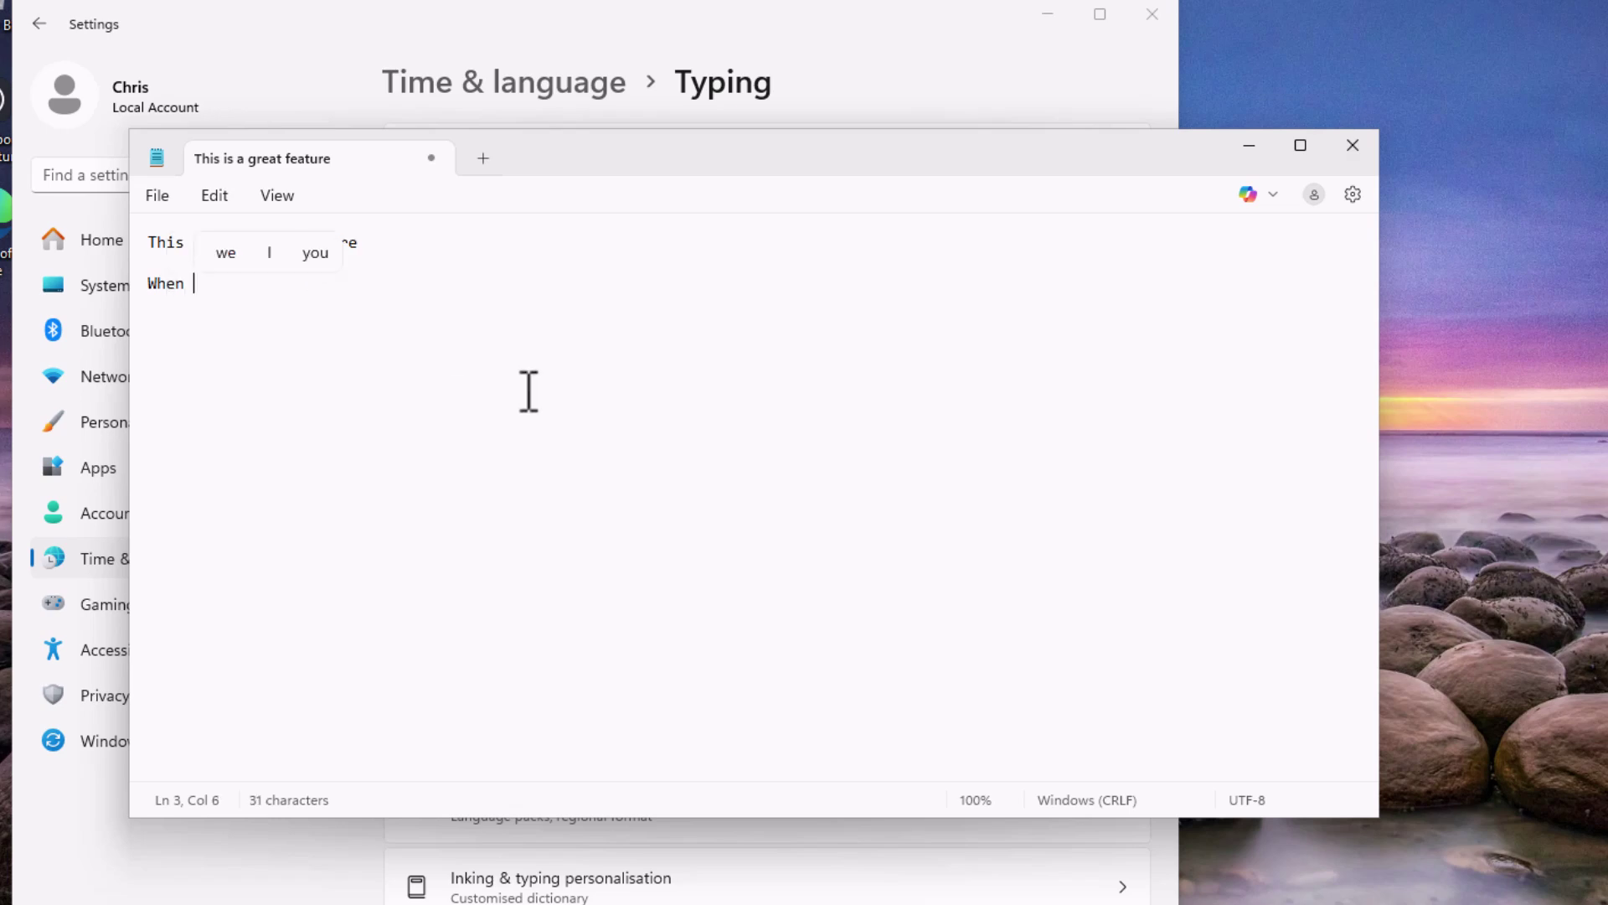
type("you start to ty")
left_click(472, 253)
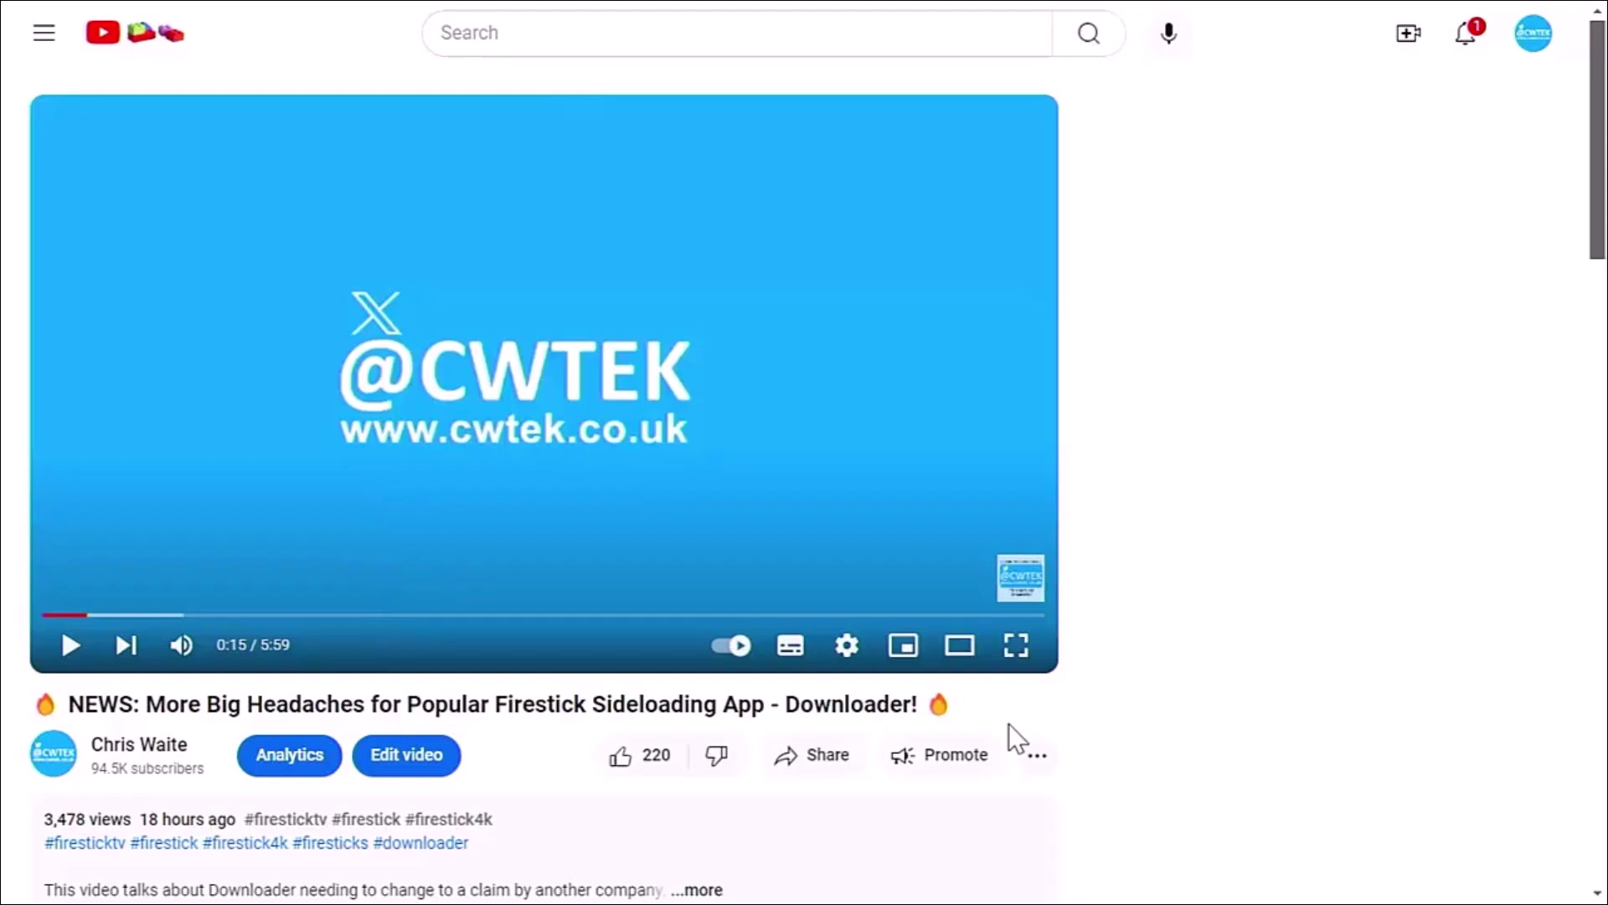
Open Super Thanks for the video, raise the amount to £75.00, then close the dialog
left_click(1036, 764)
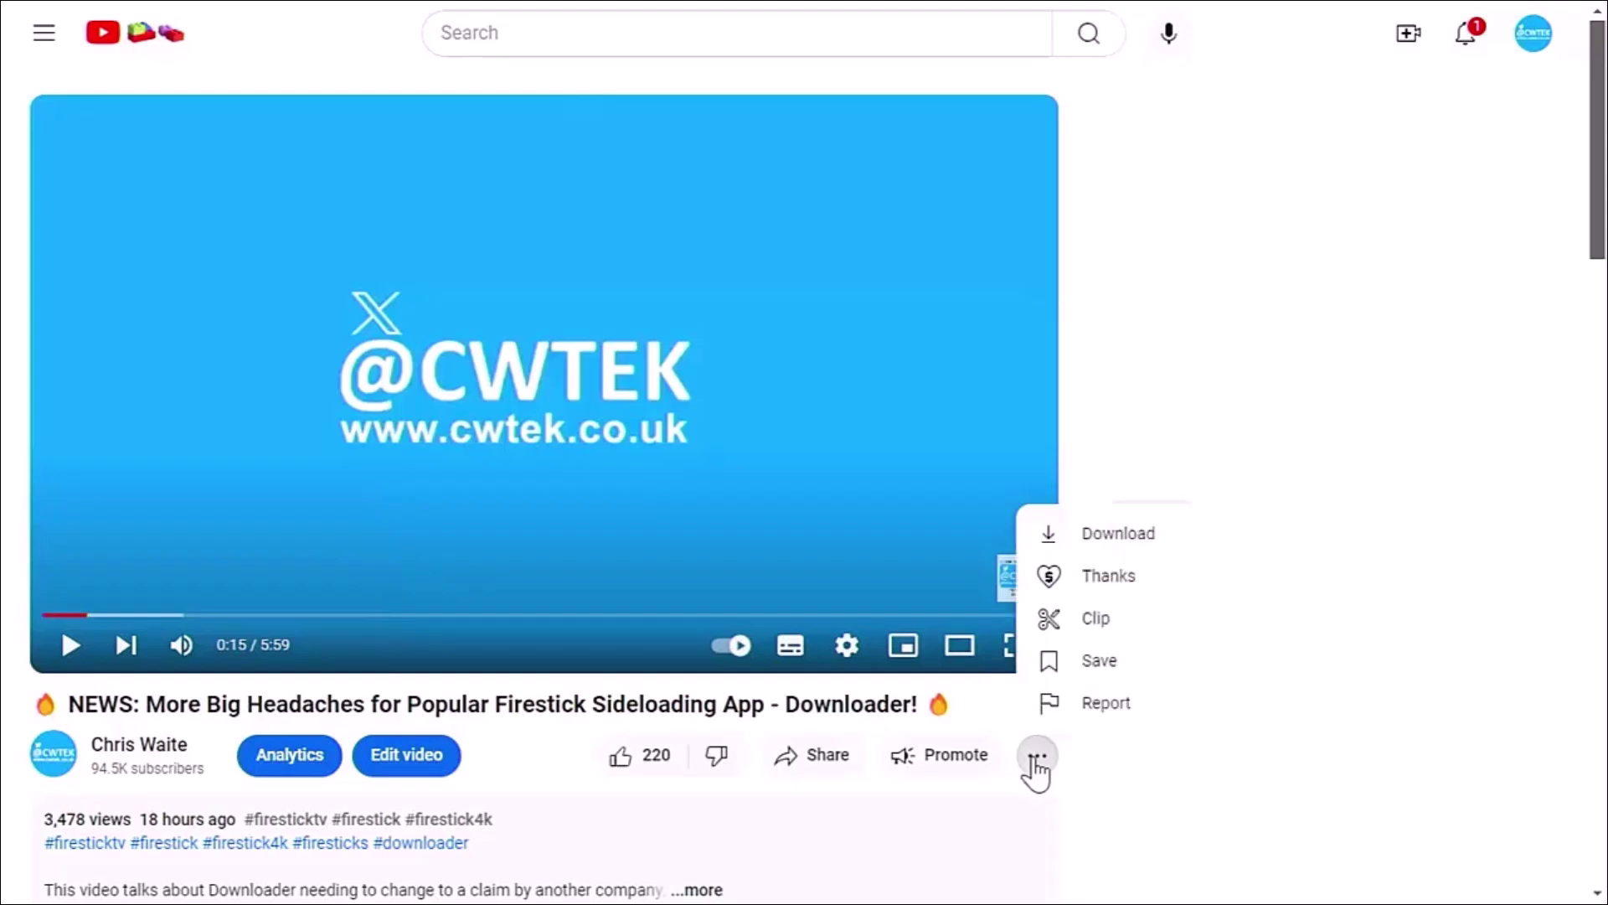
left_click(1114, 578)
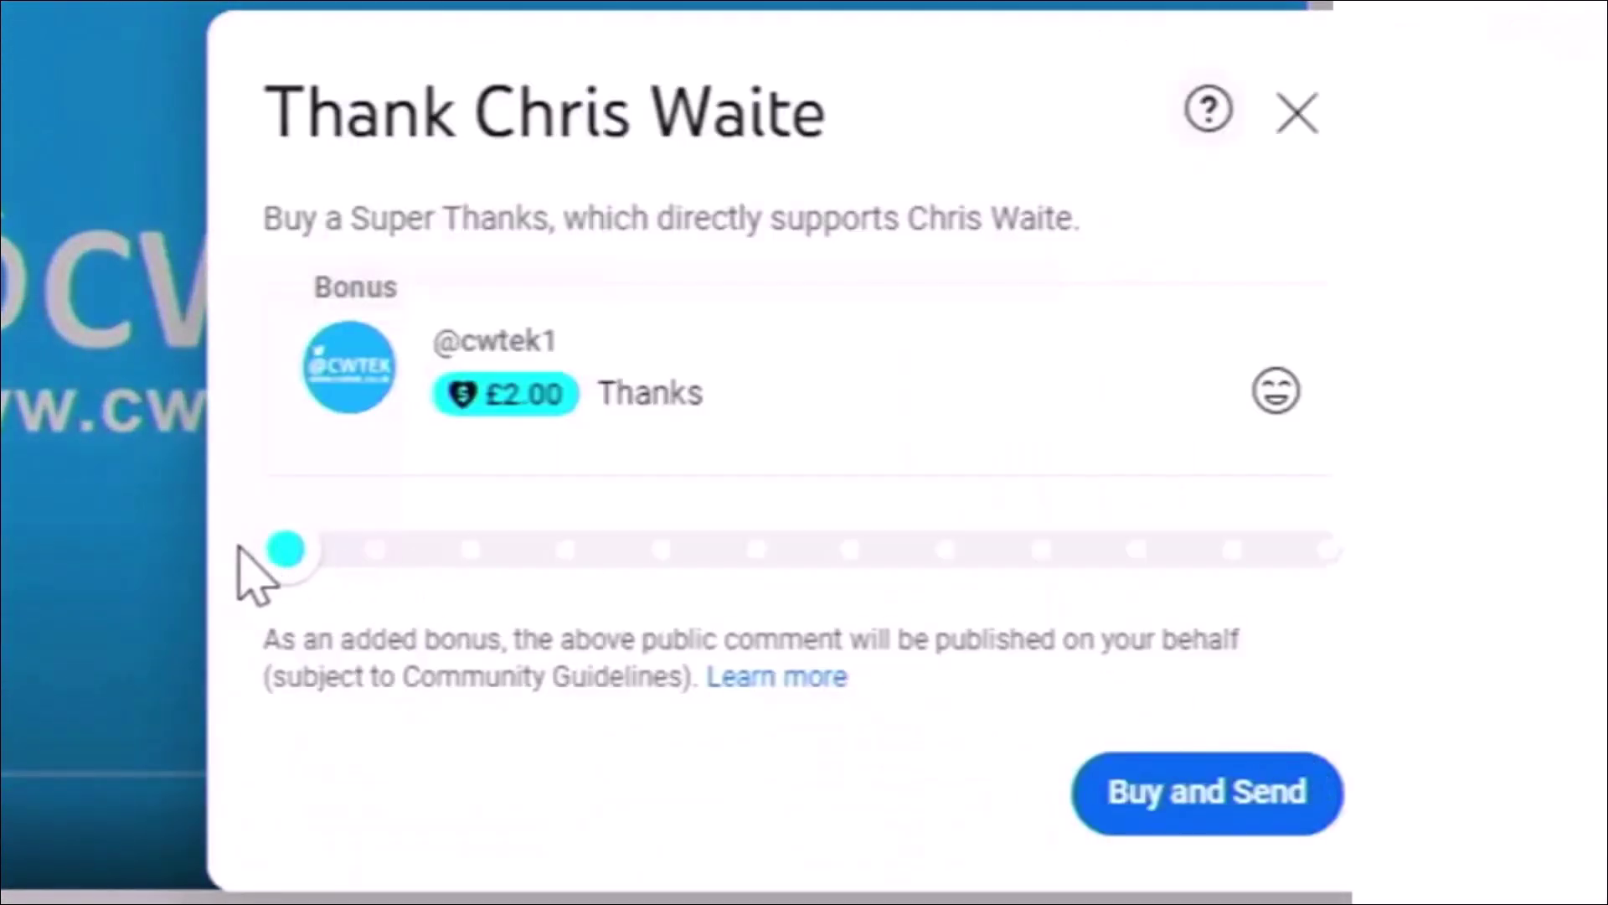
left_click_drag(301, 556, 935, 567)
left_click(1296, 115)
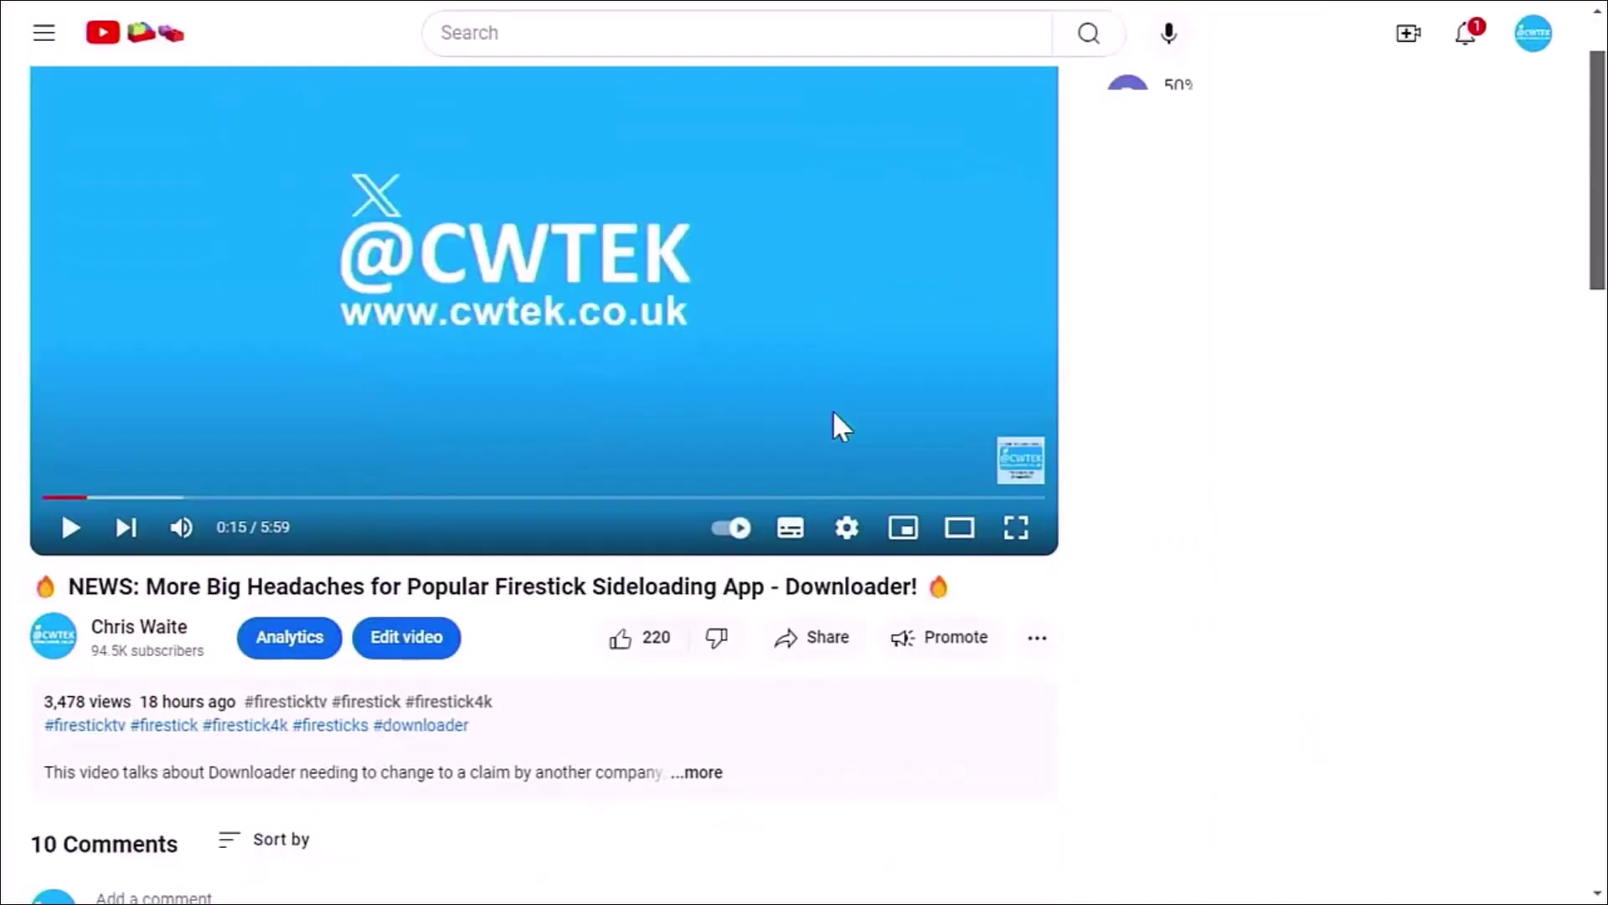
Expand the full video description with '...more' and scroll through it
scroll(833, 410, "down", 1)
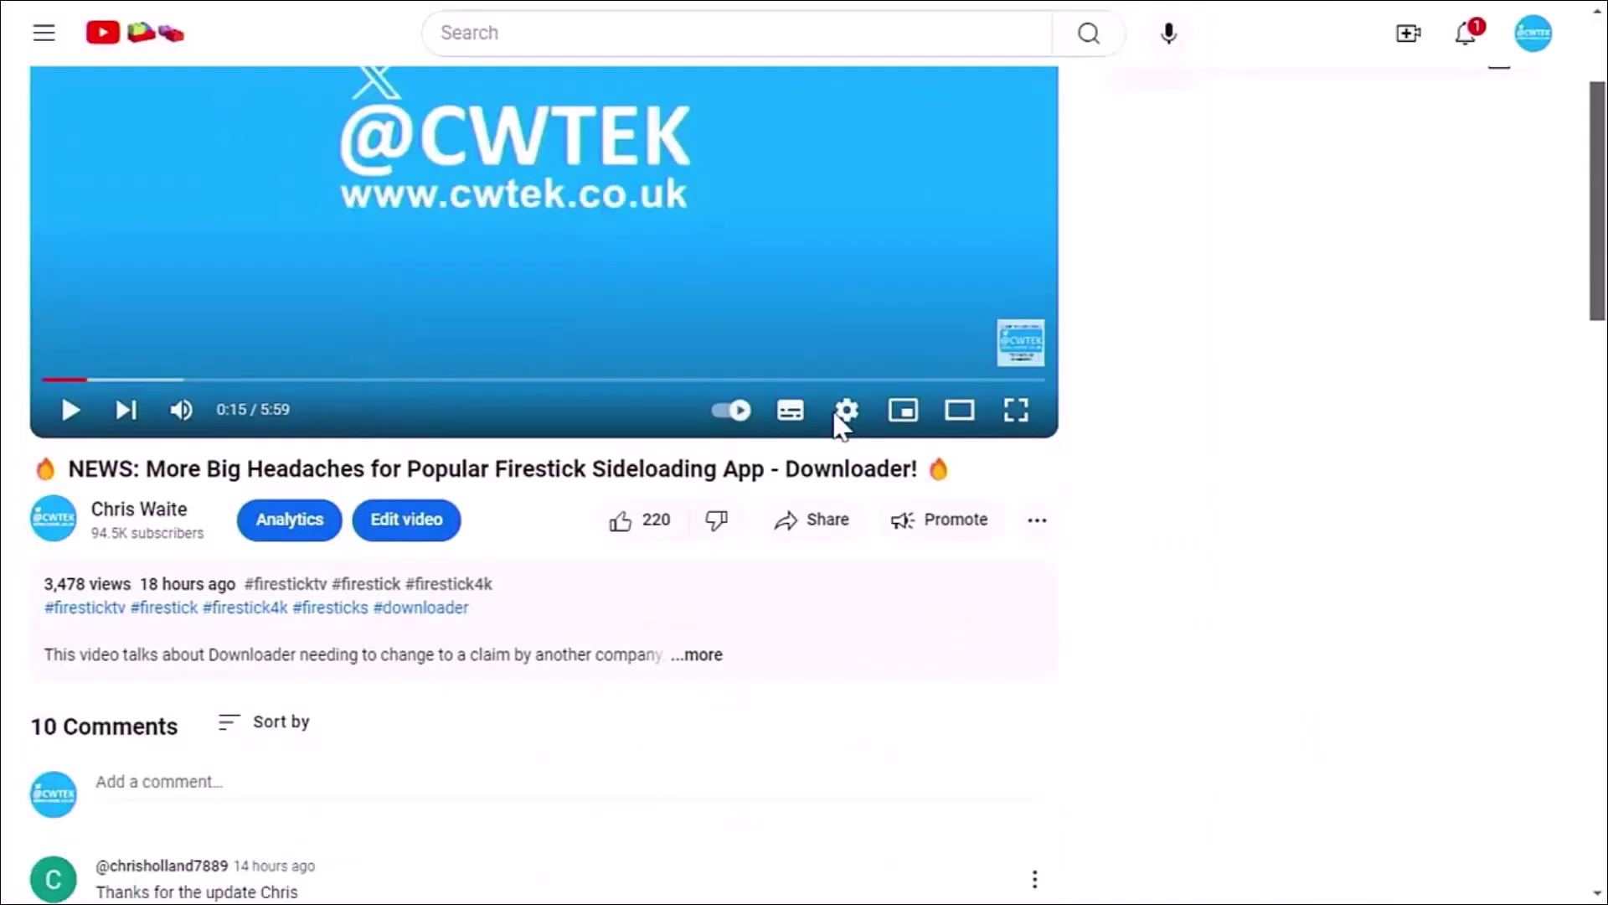
left_click(704, 654)
scroll(709, 667, "down", 3)
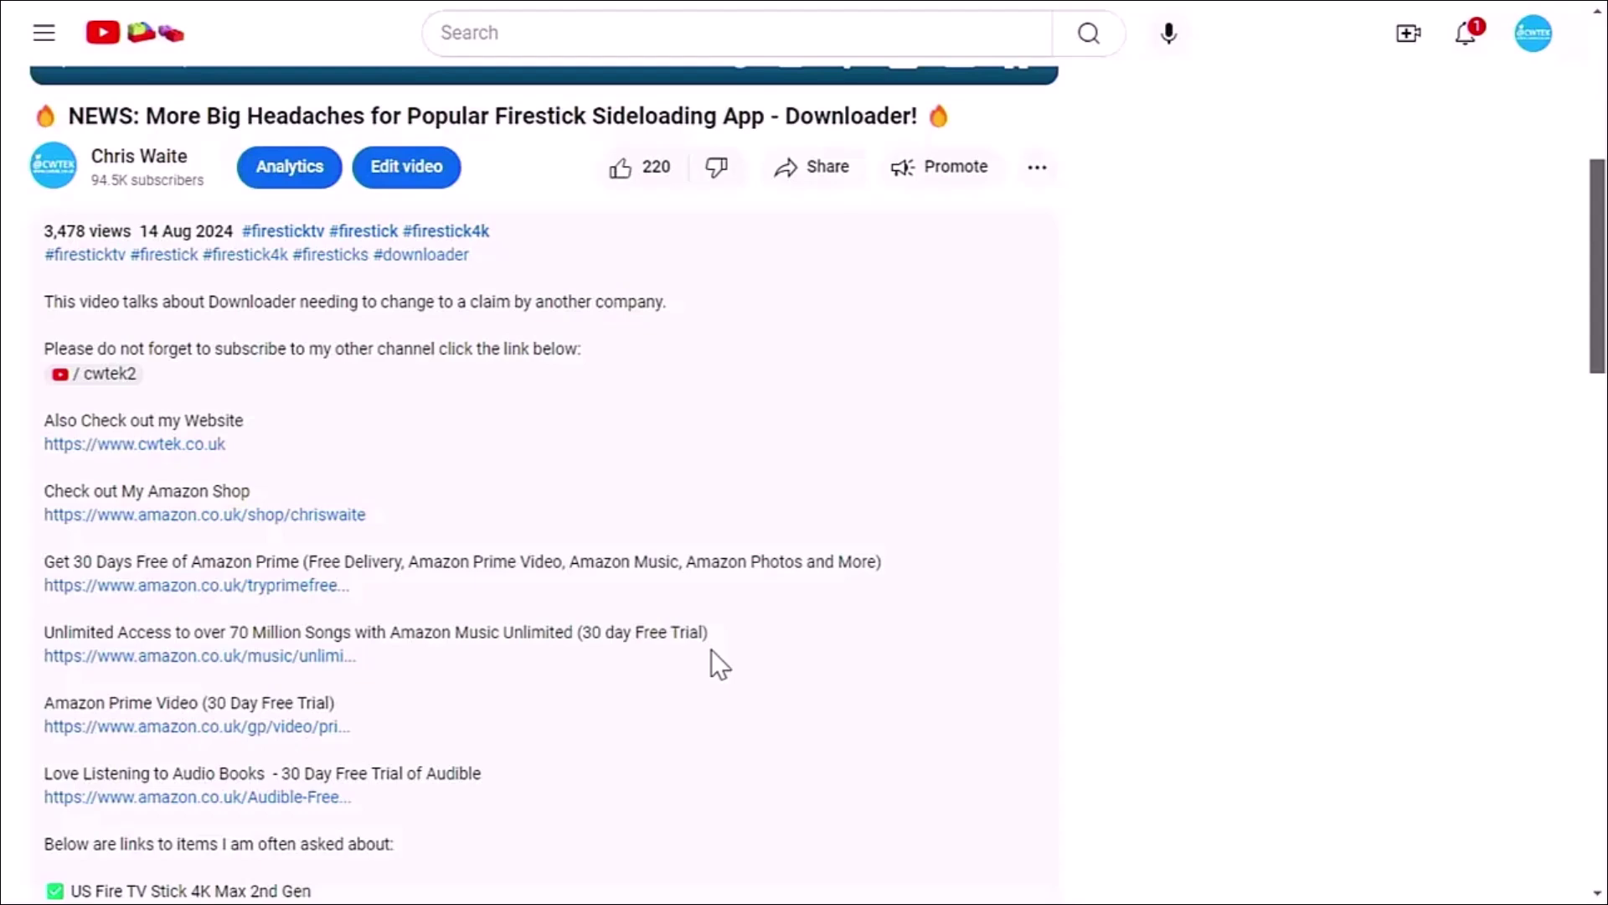
scroll(711, 649, "down", 1)
scroll(711, 650, "down", 2)
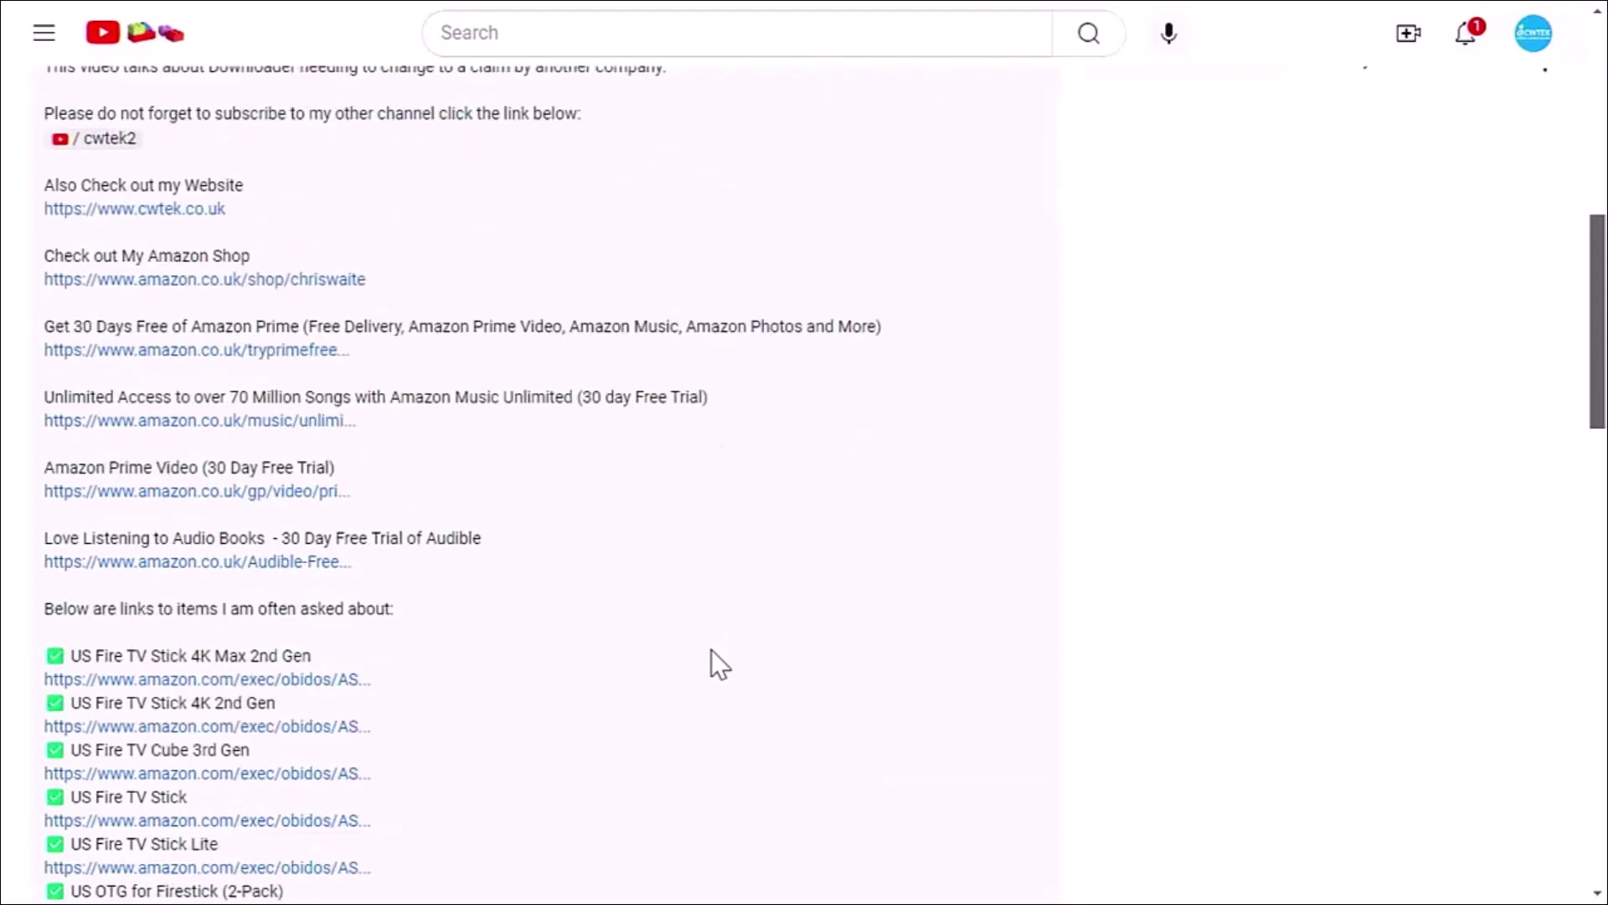
scroll(711, 650, "up", 2)
scroll(711, 650, "up", 3)
scroll(712, 650, "up", 1)
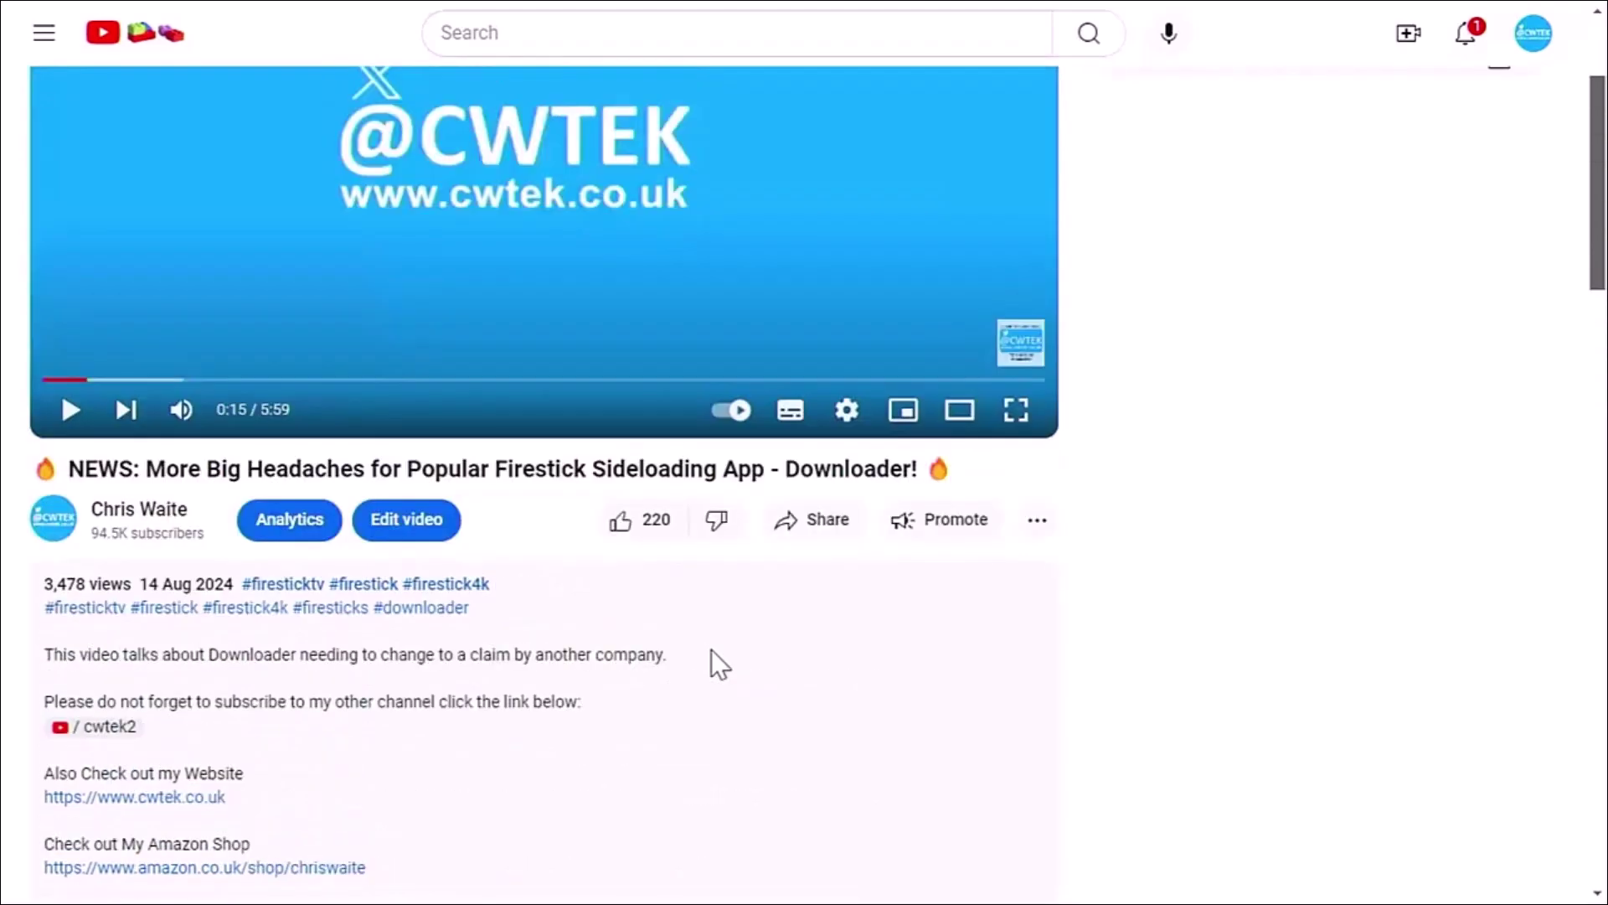
Reopen Super Thanks and raise the amount to £15.00
left_click(1031, 523)
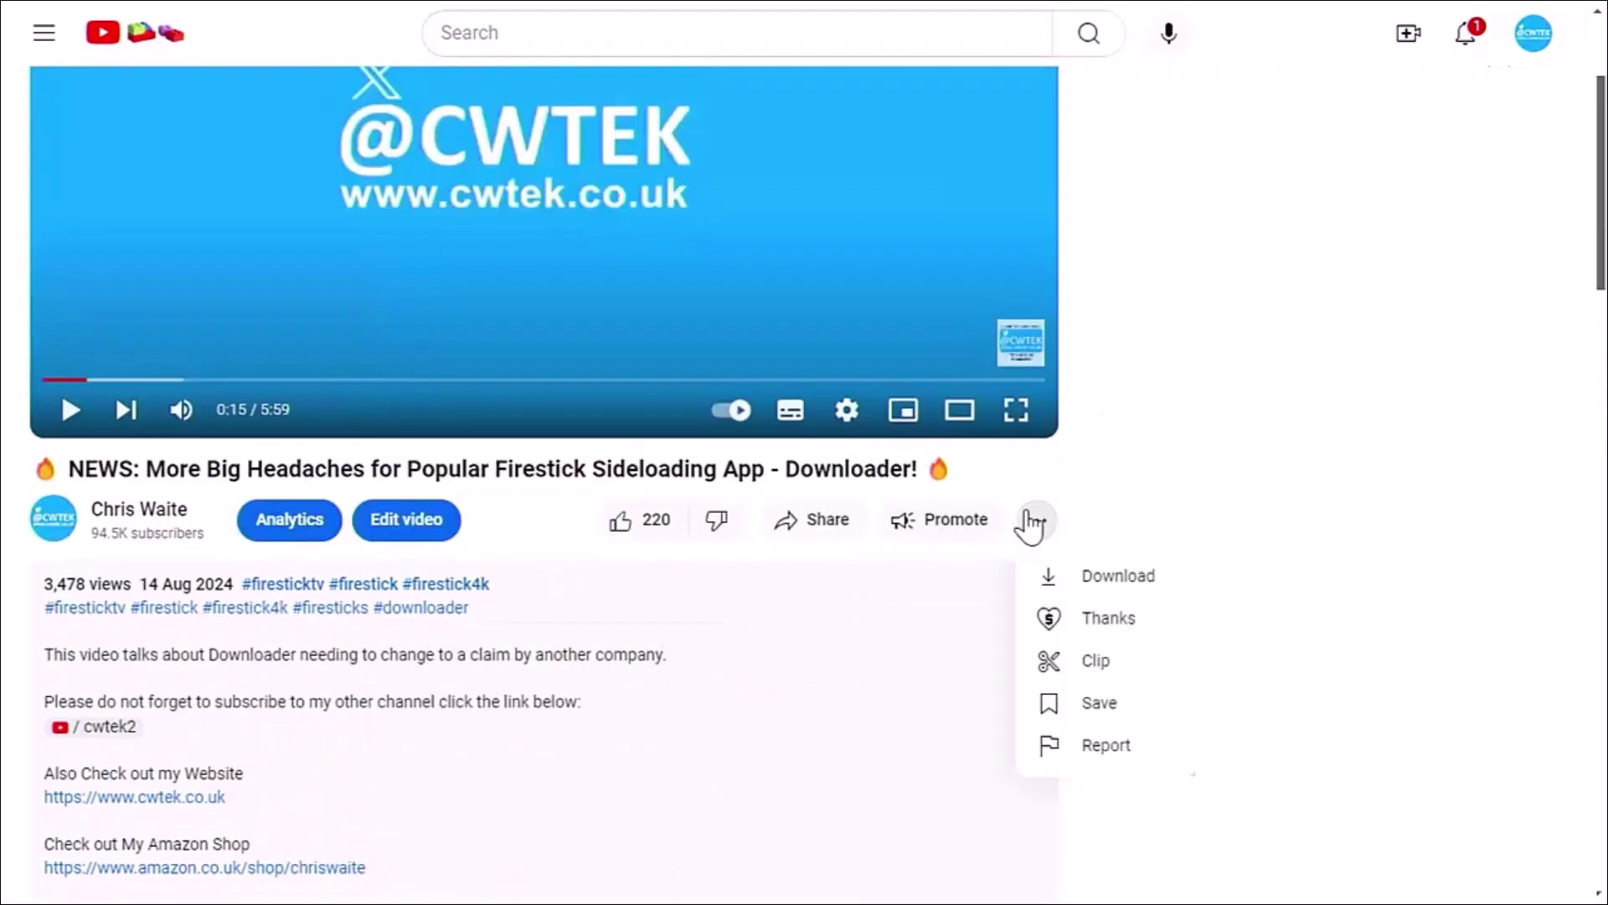
left_click(1079, 629)
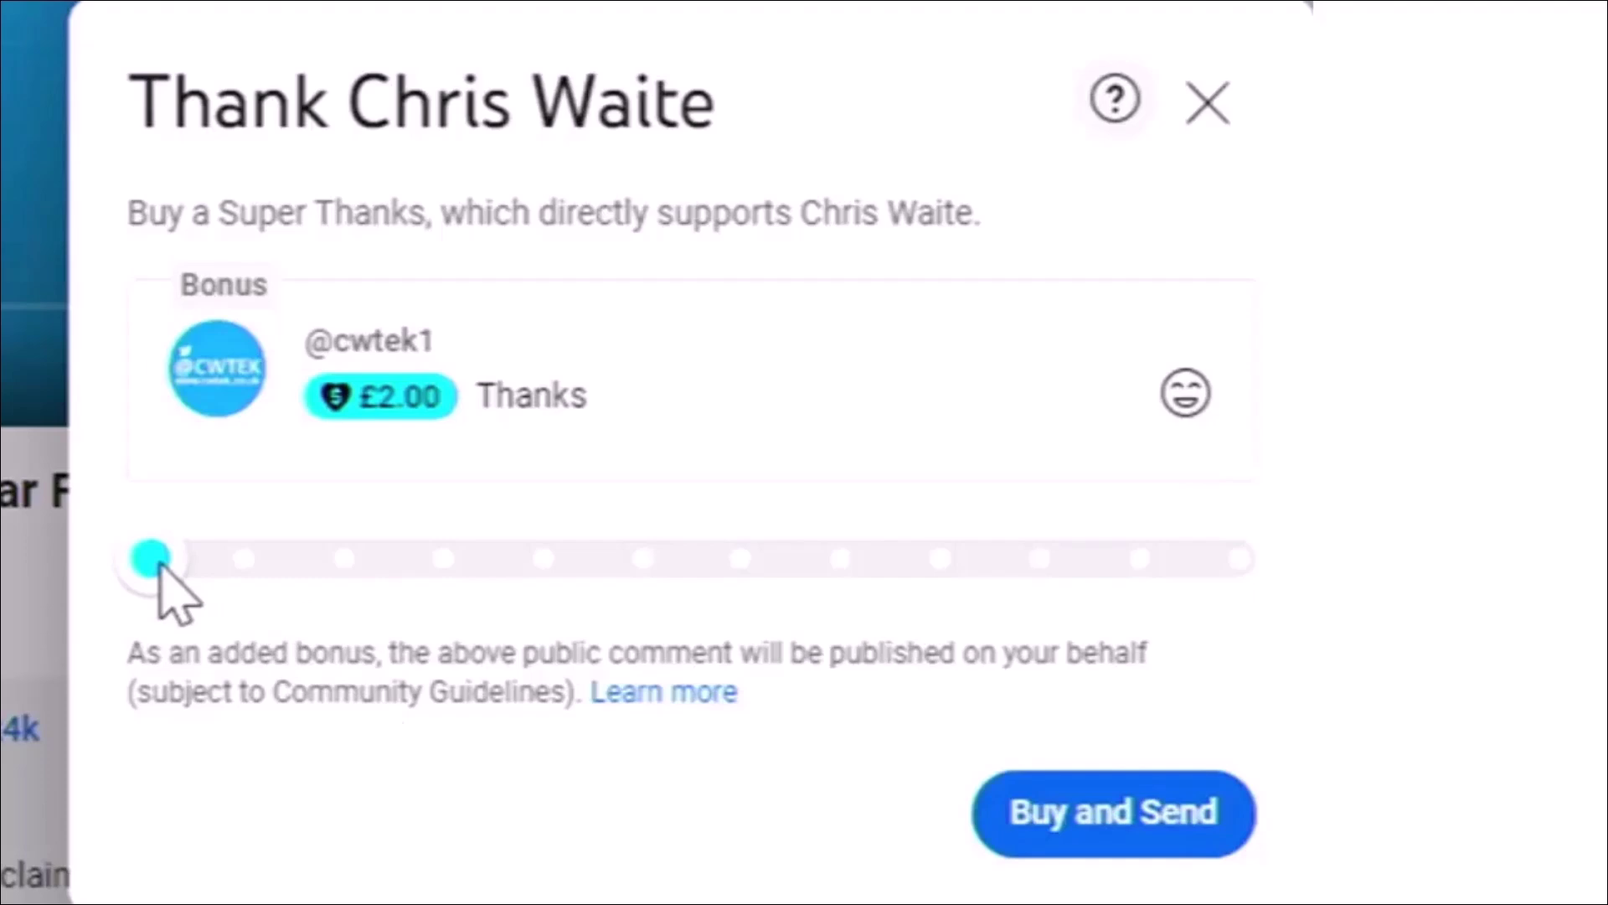
left_click_drag(158, 561, 490, 572)
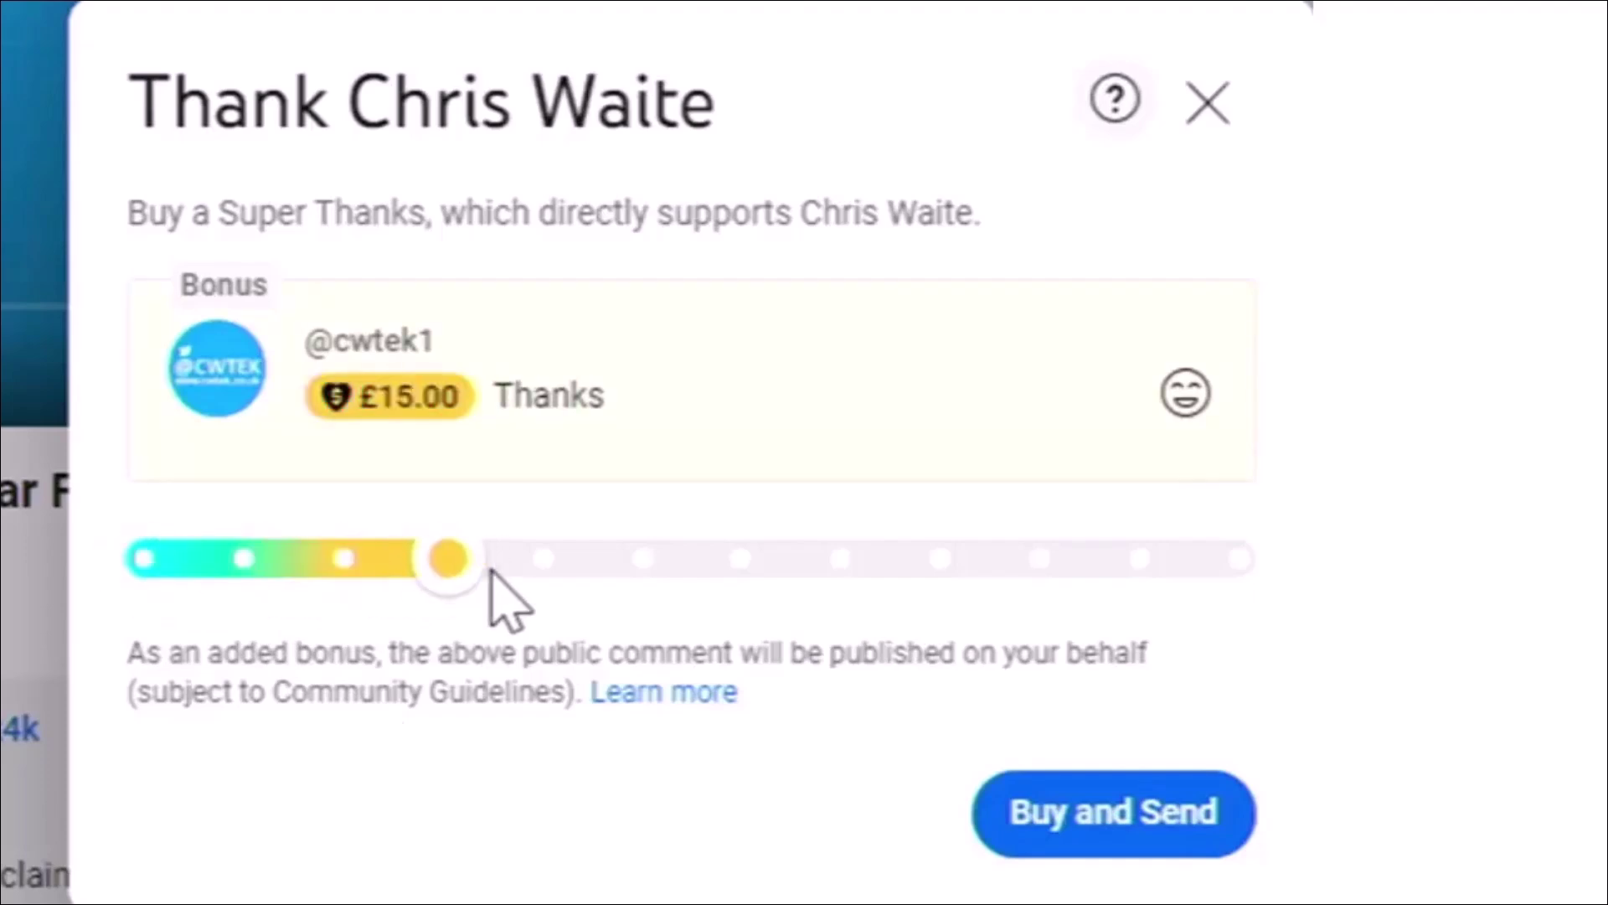
left_click(1210, 103)
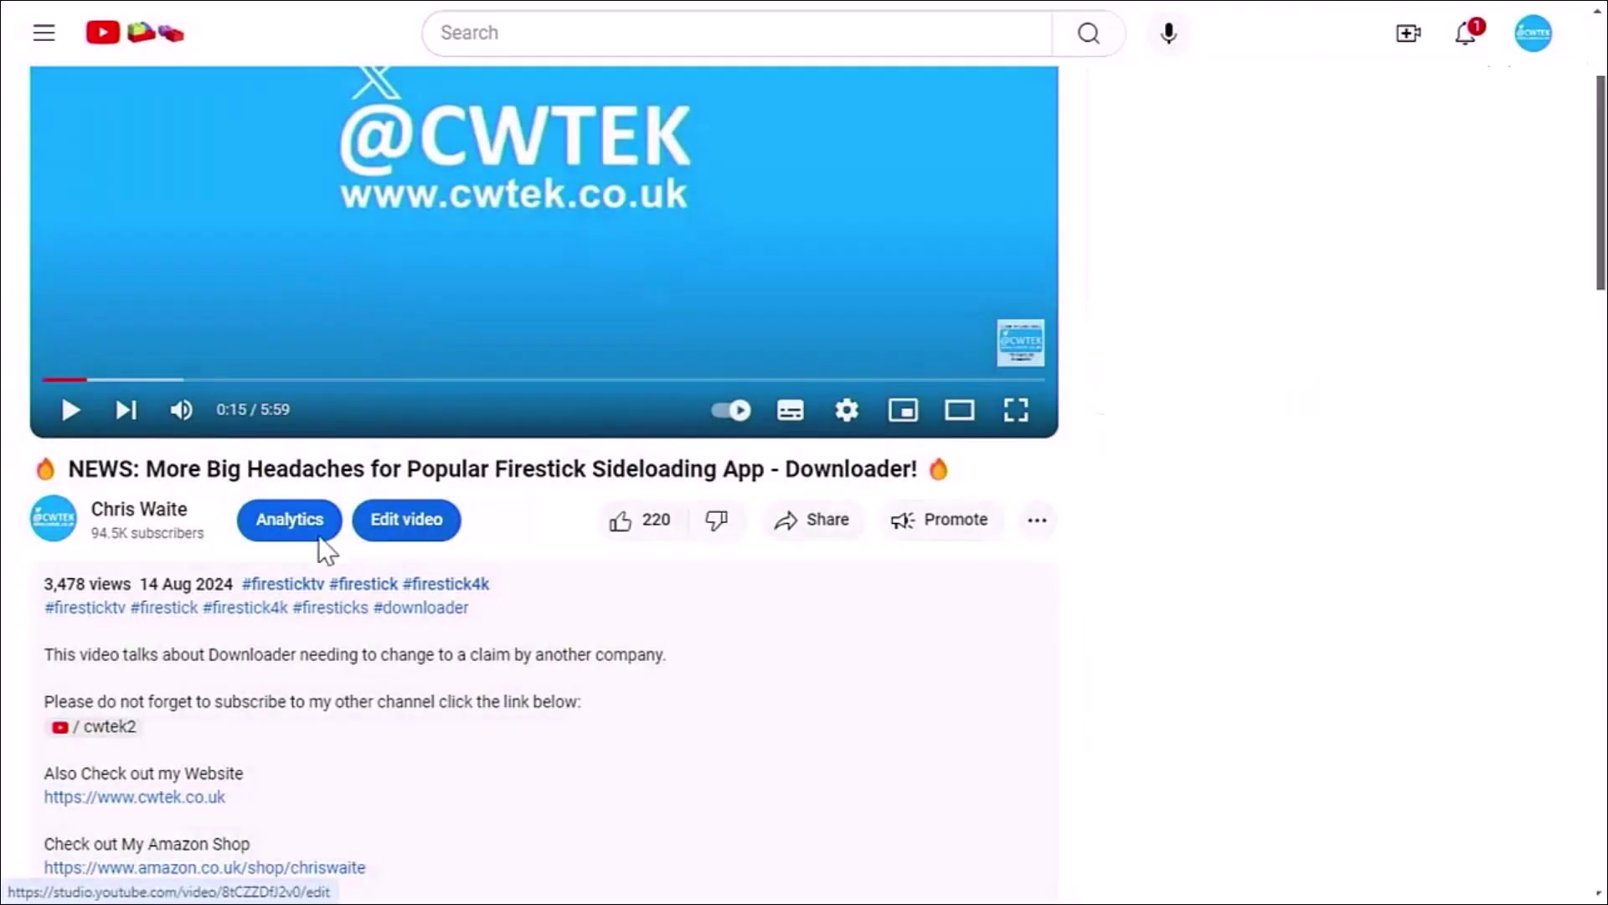
left_click(71, 538)
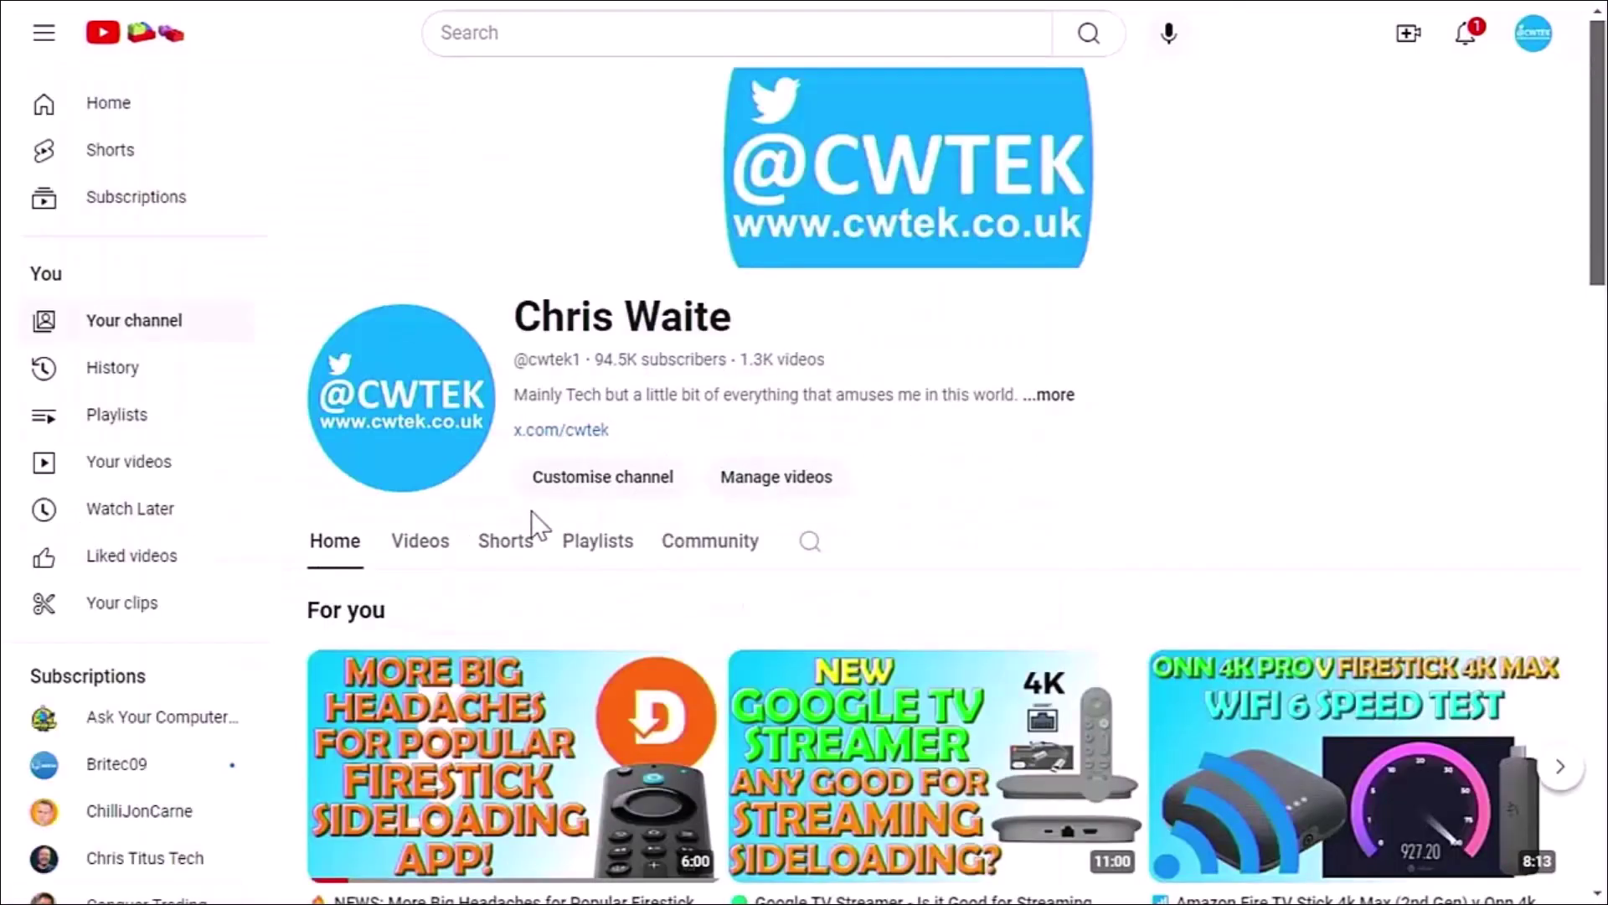
scroll(869, 523, "down", 3)
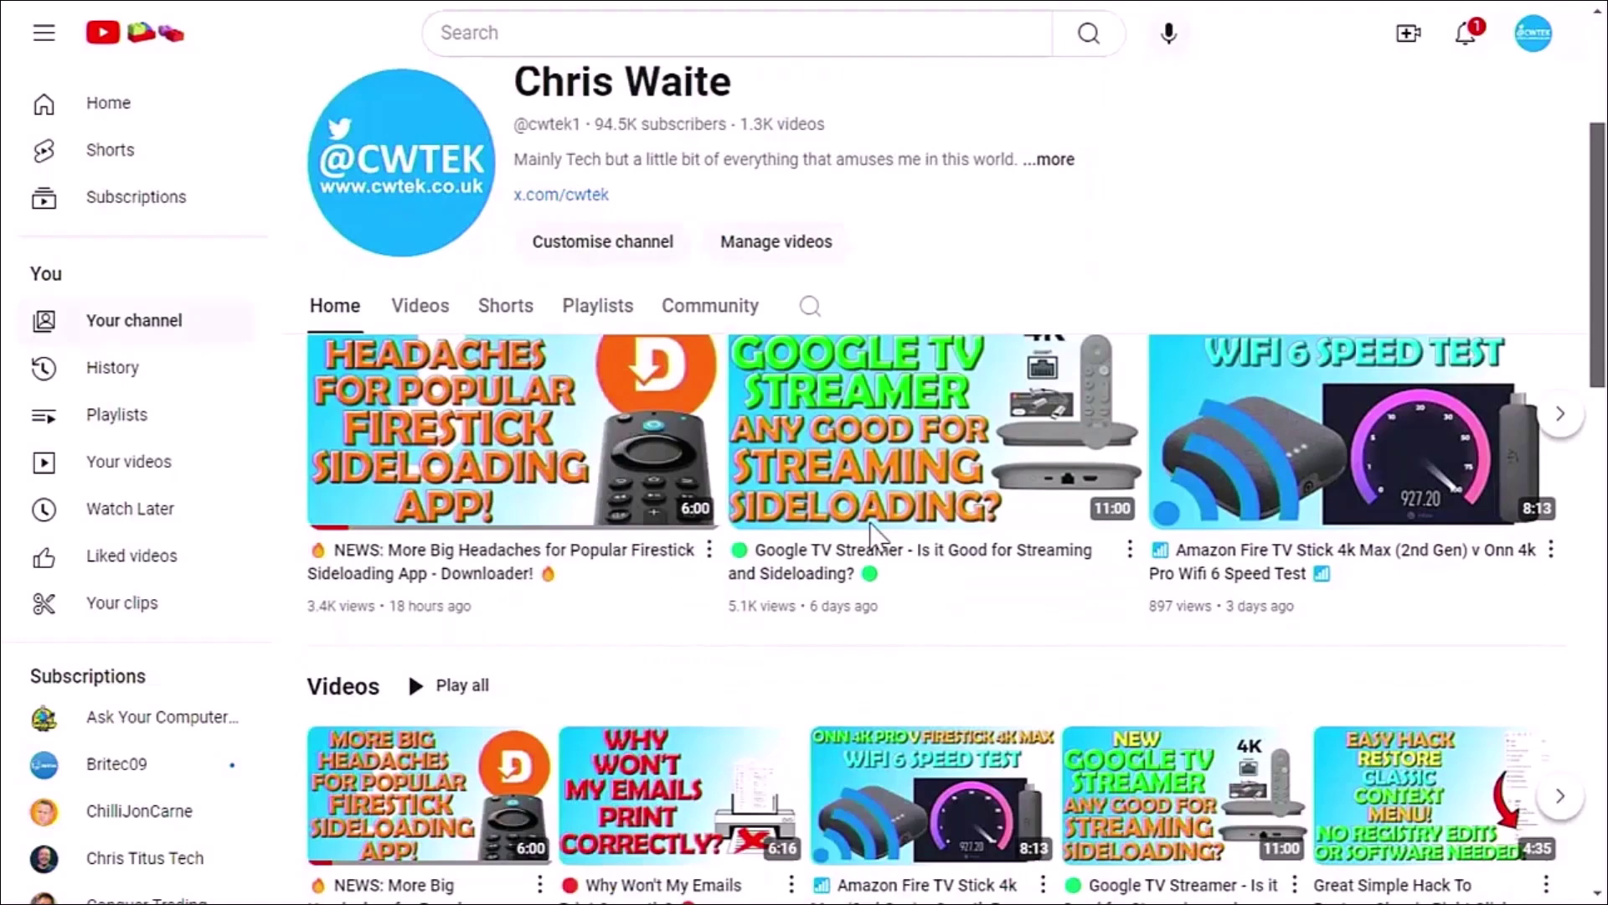
scroll(870, 528, "down", 5)
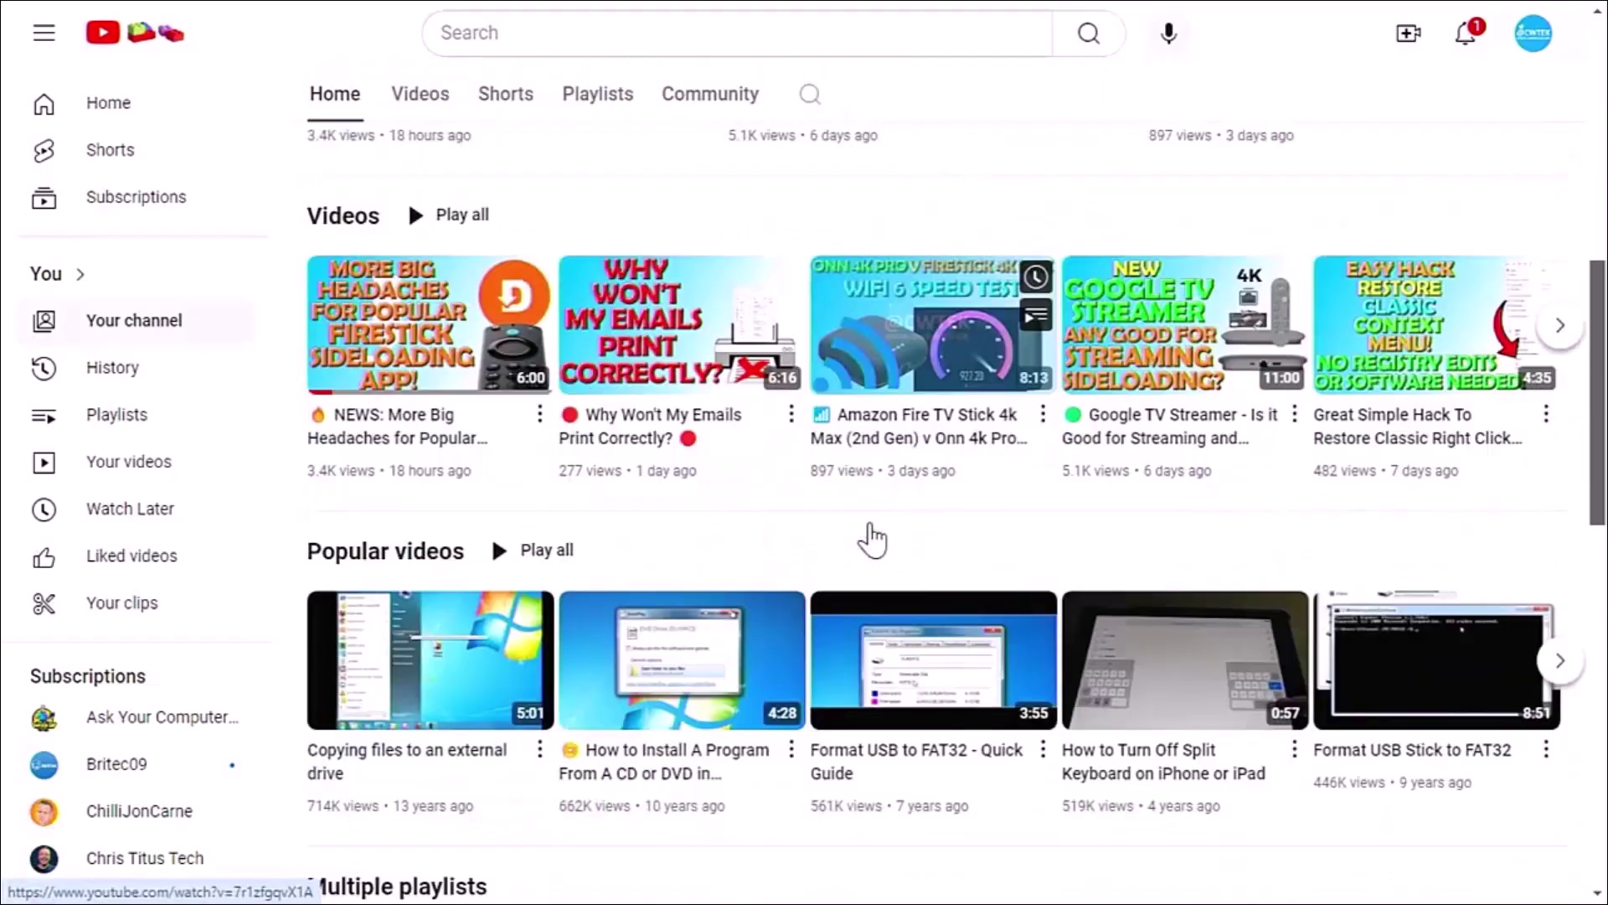
scroll(871, 536, "down", 6)
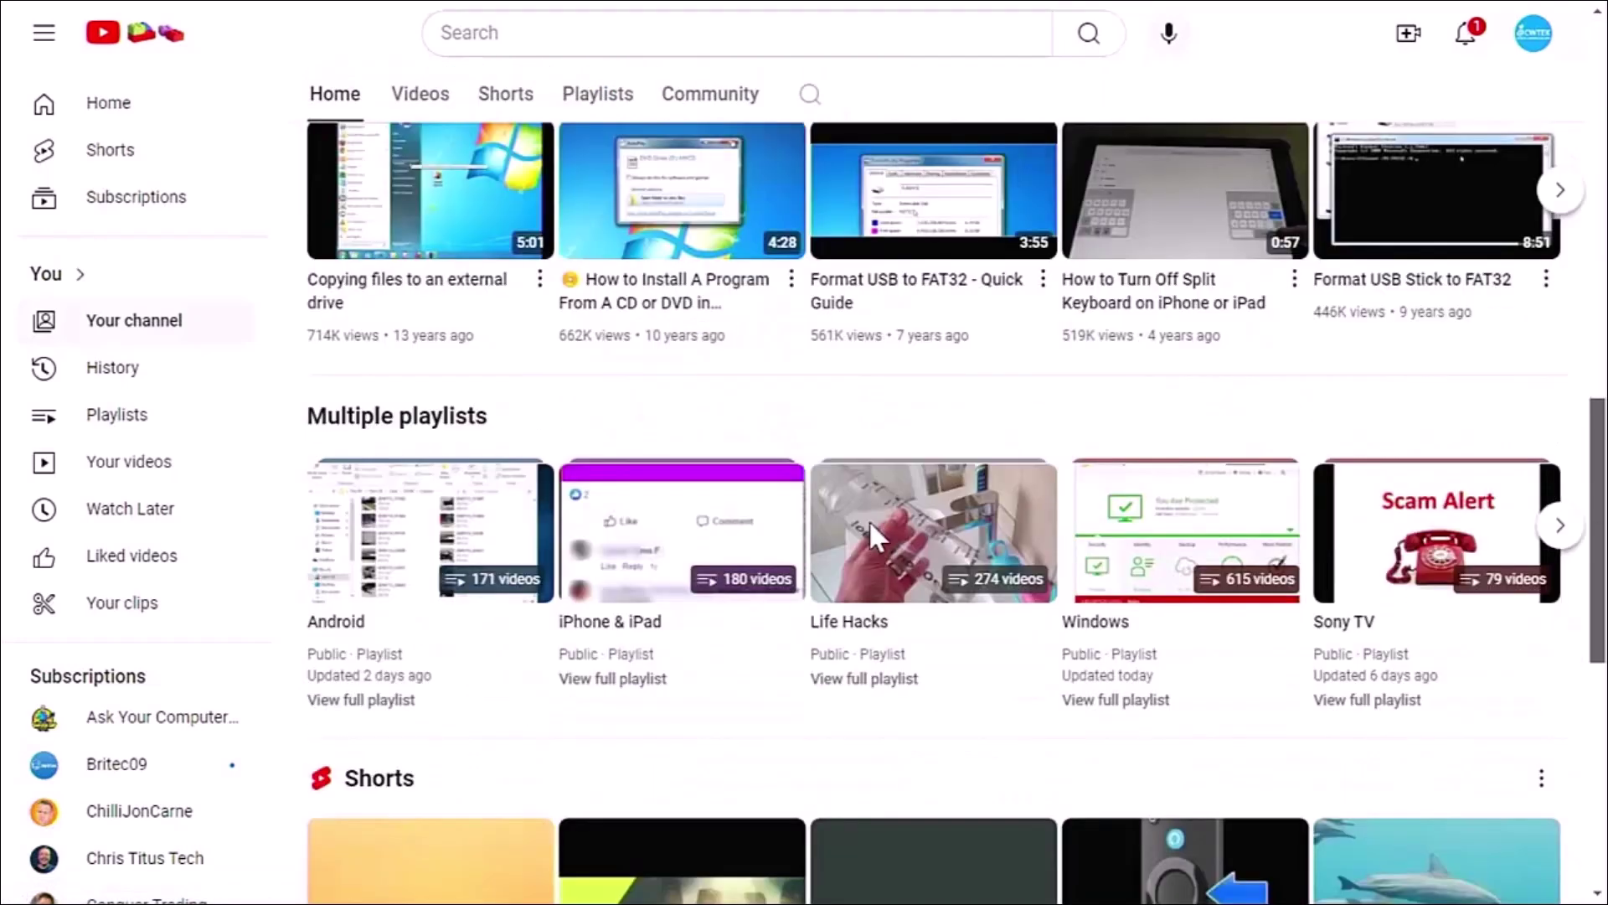
scroll(870, 525, "down", 2)
scroll(869, 526, "down", 3)
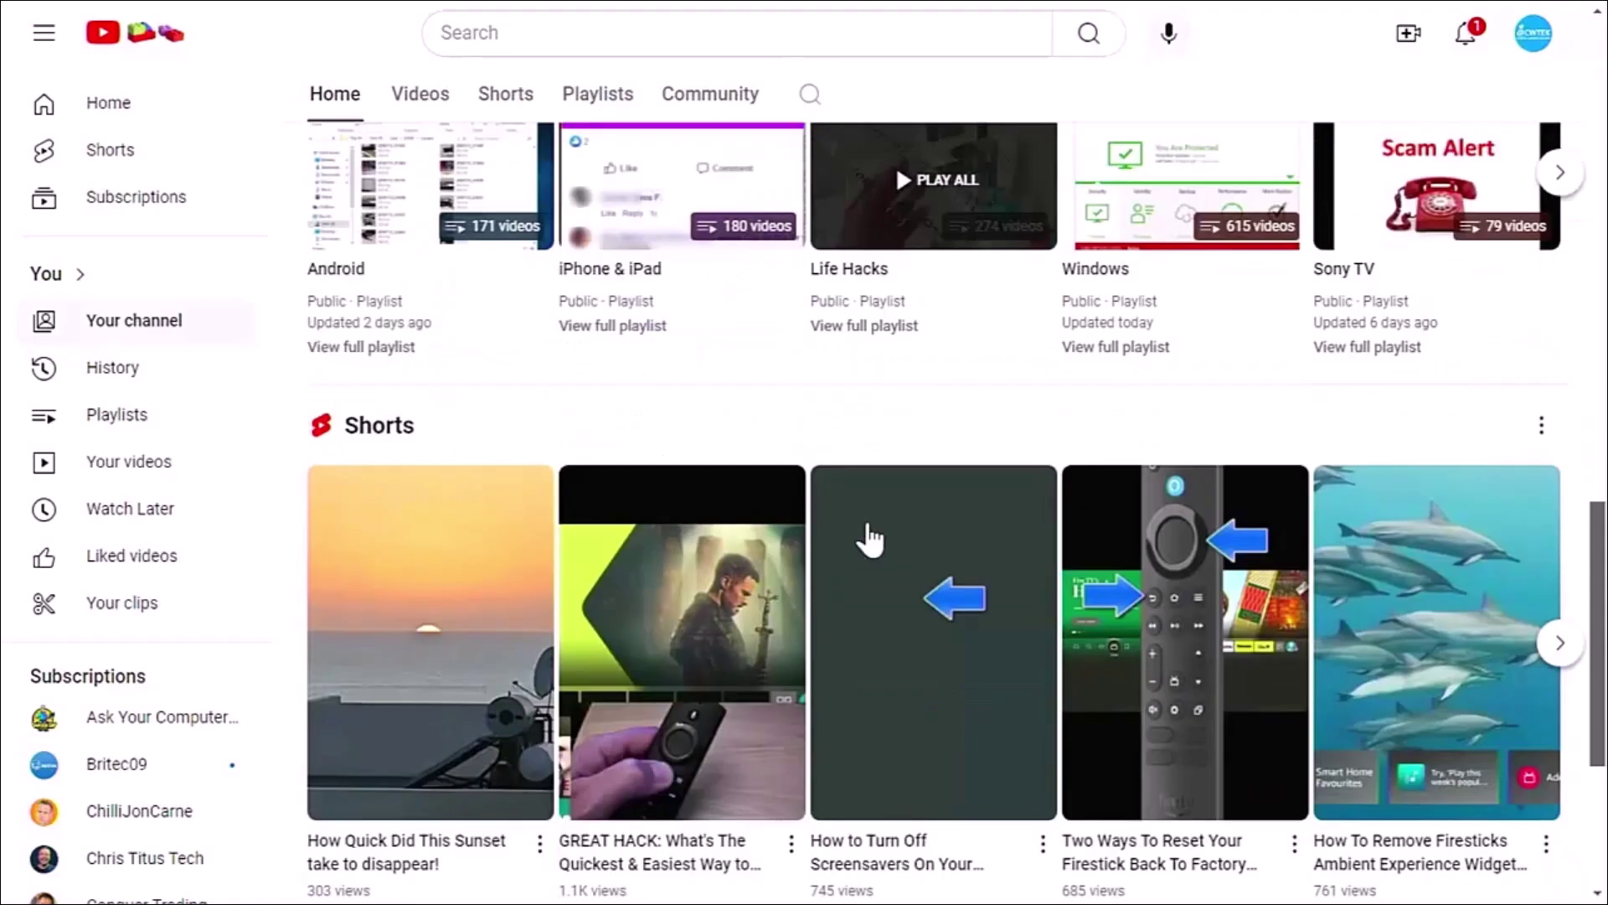
scroll(869, 540, "down", 5)
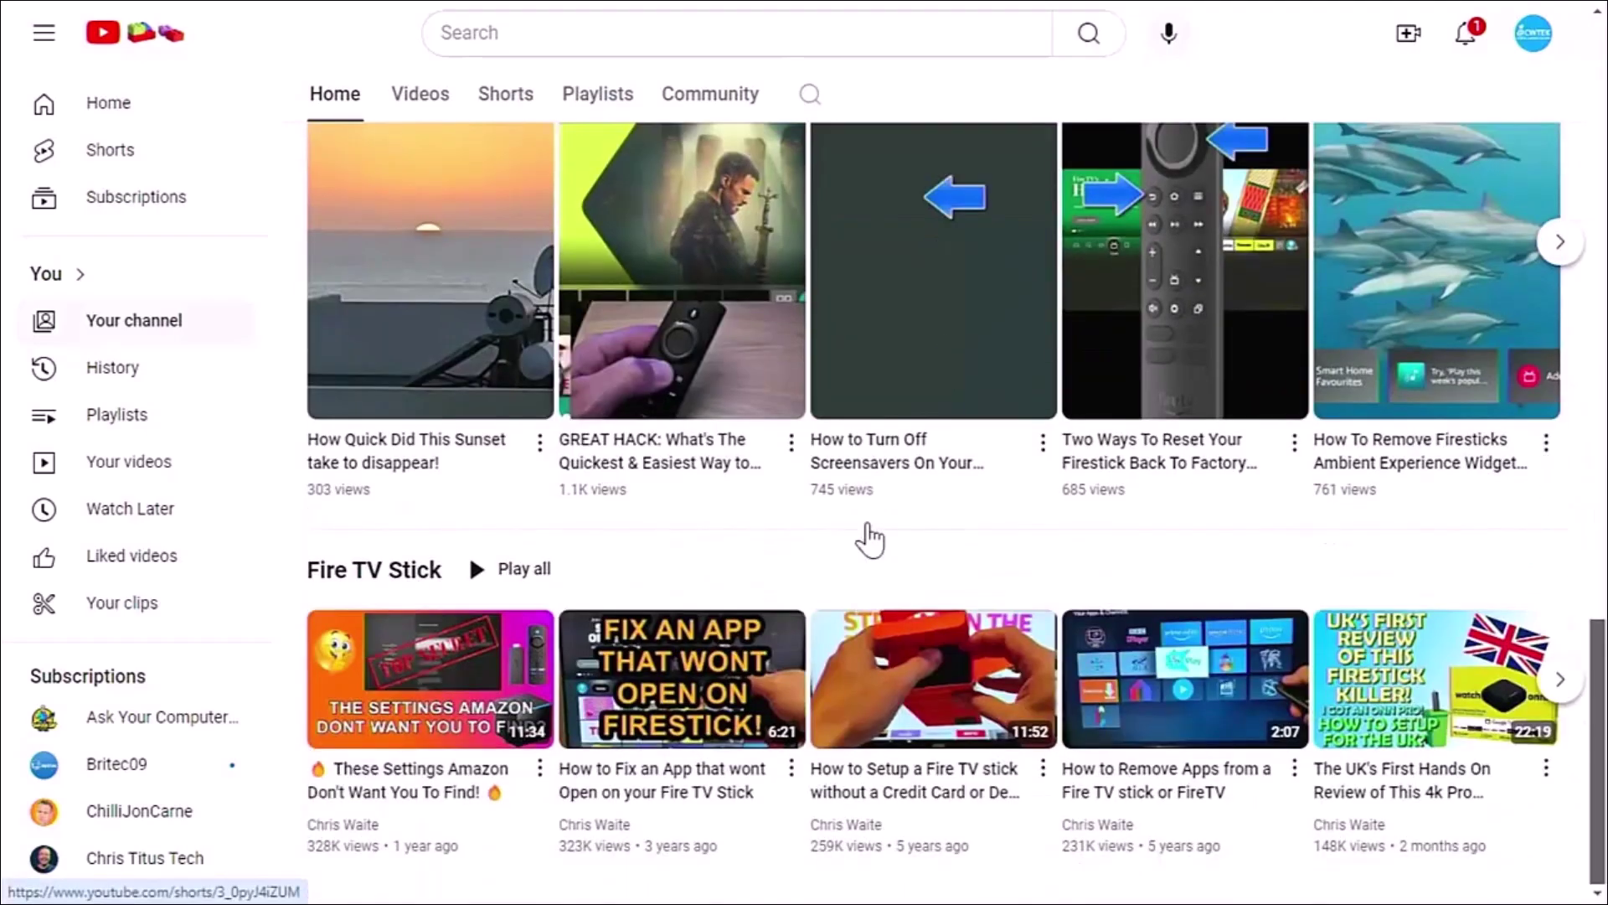
scroll(868, 535, "up", 5)
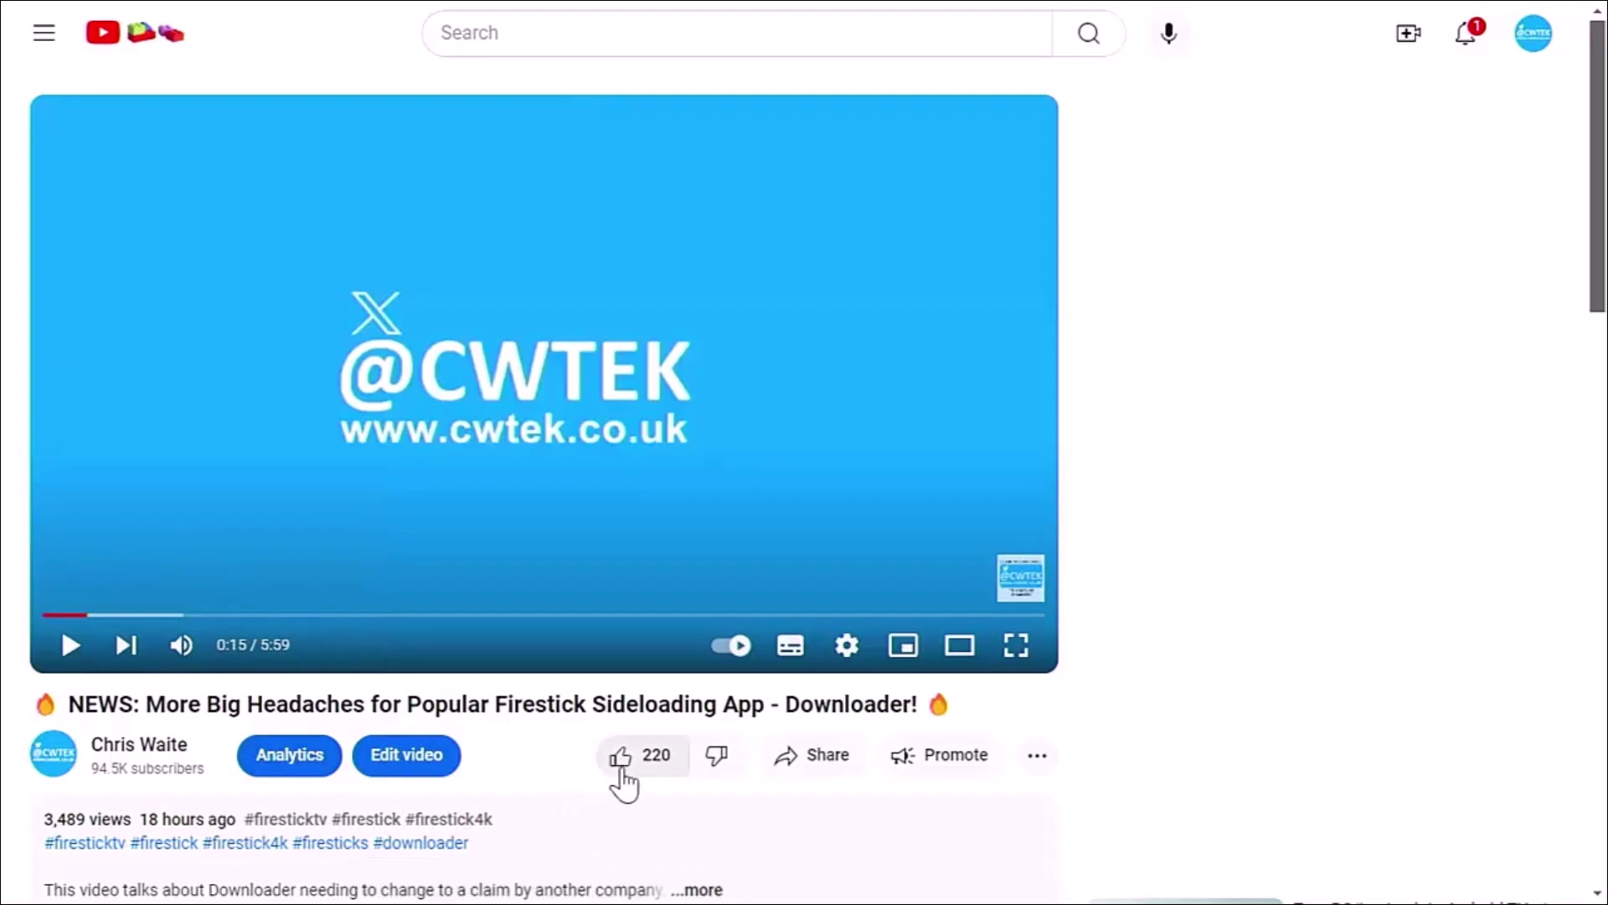
Open the Share dialog below the video to get its short link and sharing options
left_click(778, 771)
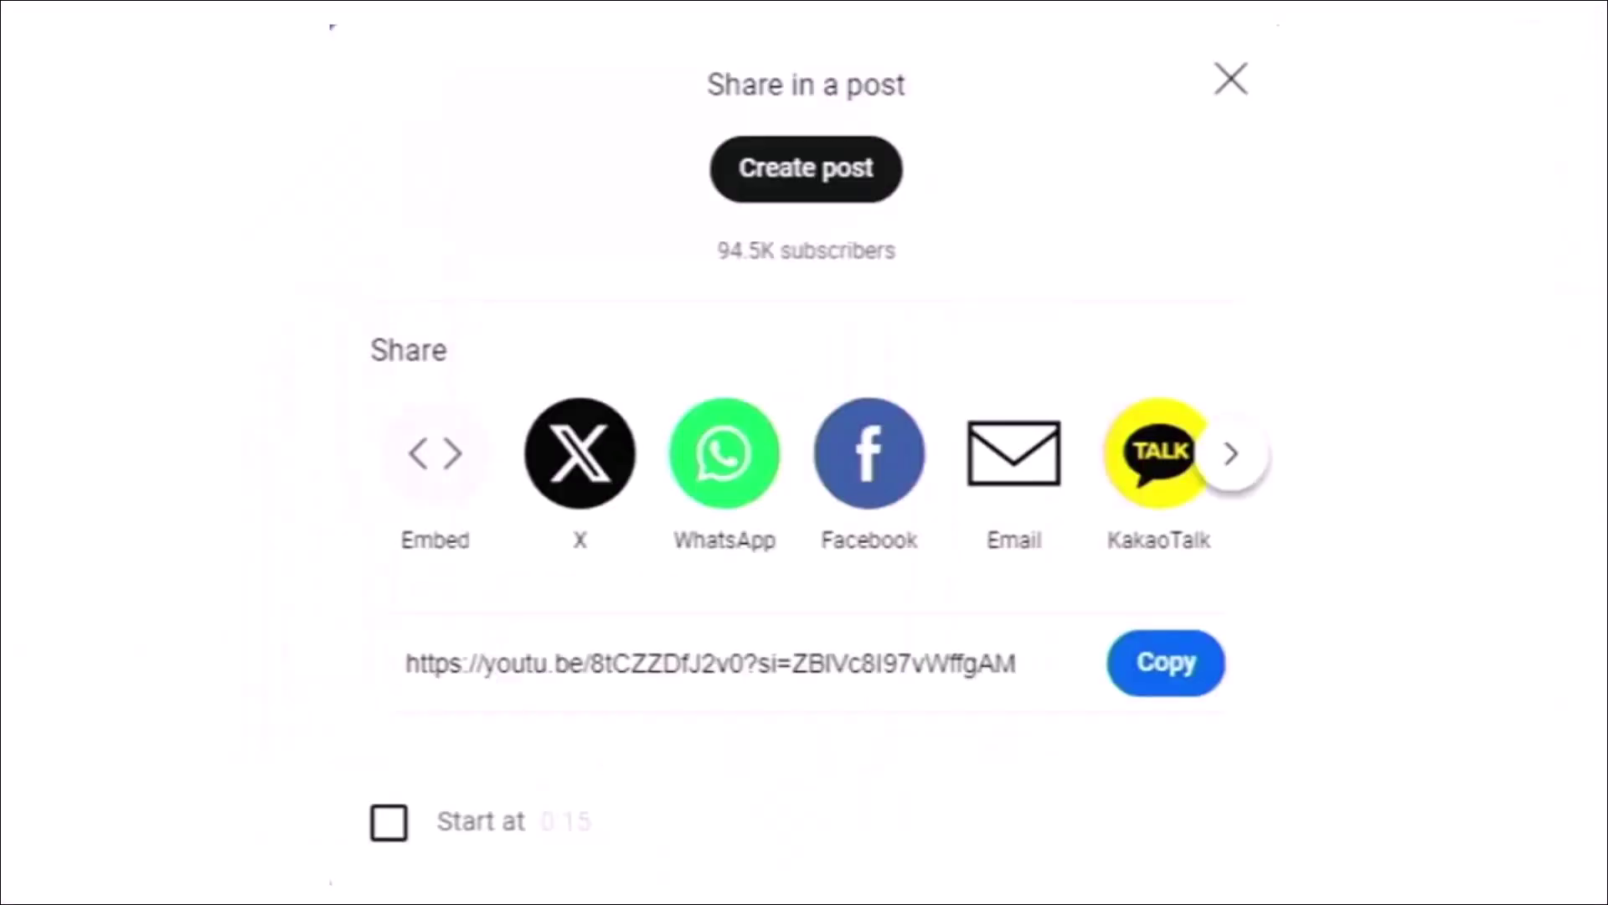